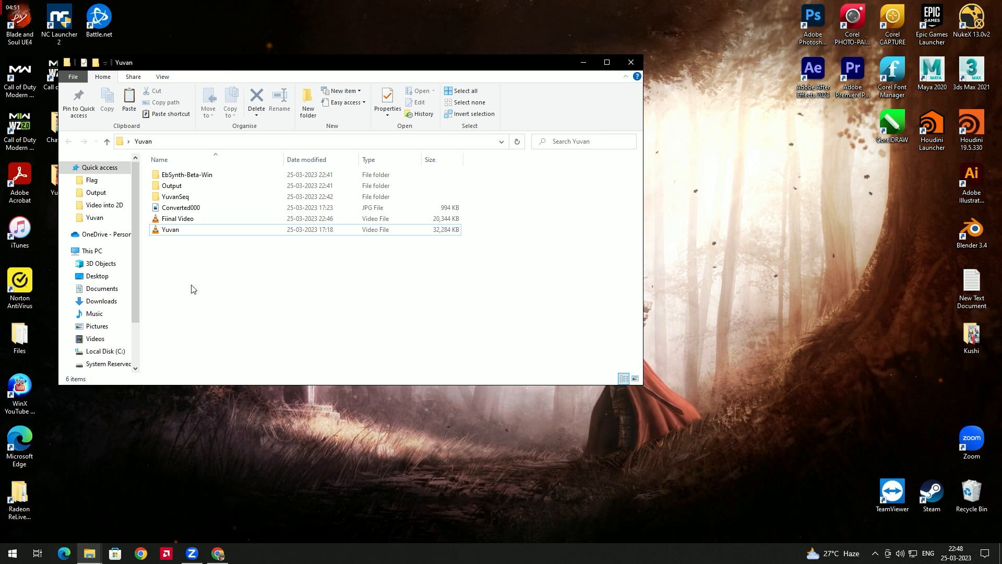
# Preview the Yuvan source video in the Yuvan folder
pyautogui.click(166, 233)
pyautogui.doubleClick(175, 233)
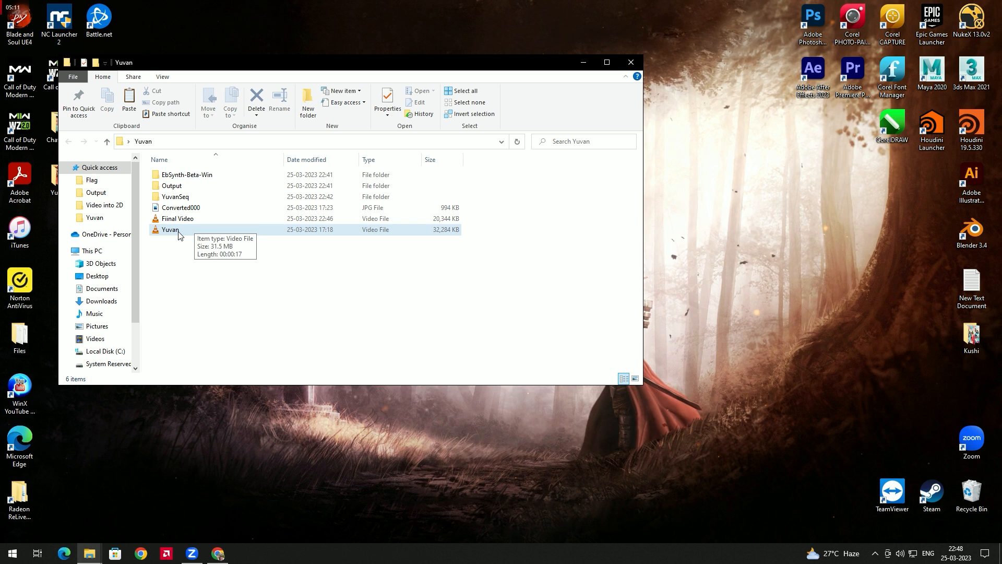
pyautogui.click(179, 235)
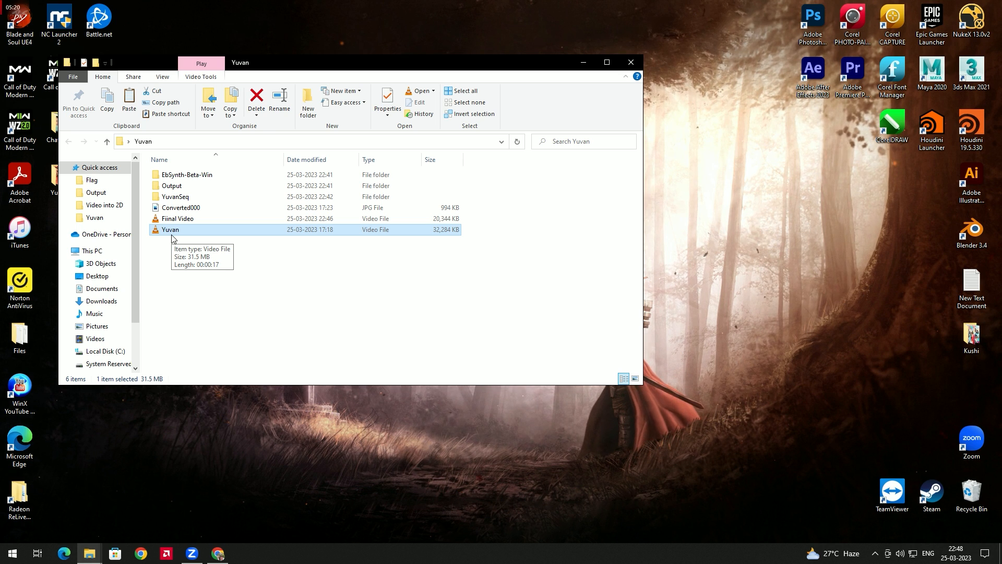
pyautogui.click(190, 253)
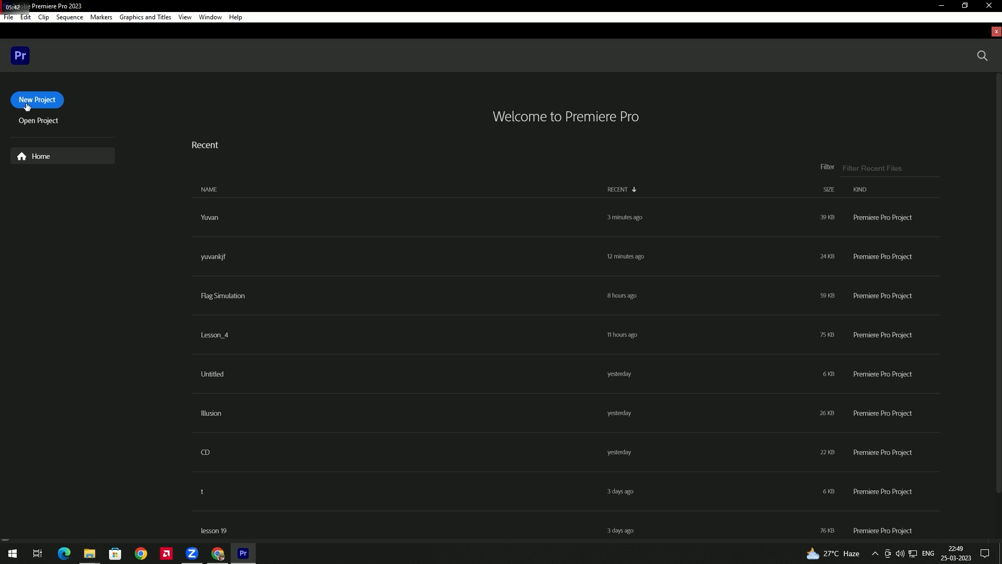
# Switch to Premiere Pro and create a new project named Untitled, stored in the Yuvan folder on the desktop
pyautogui.click(27, 104)
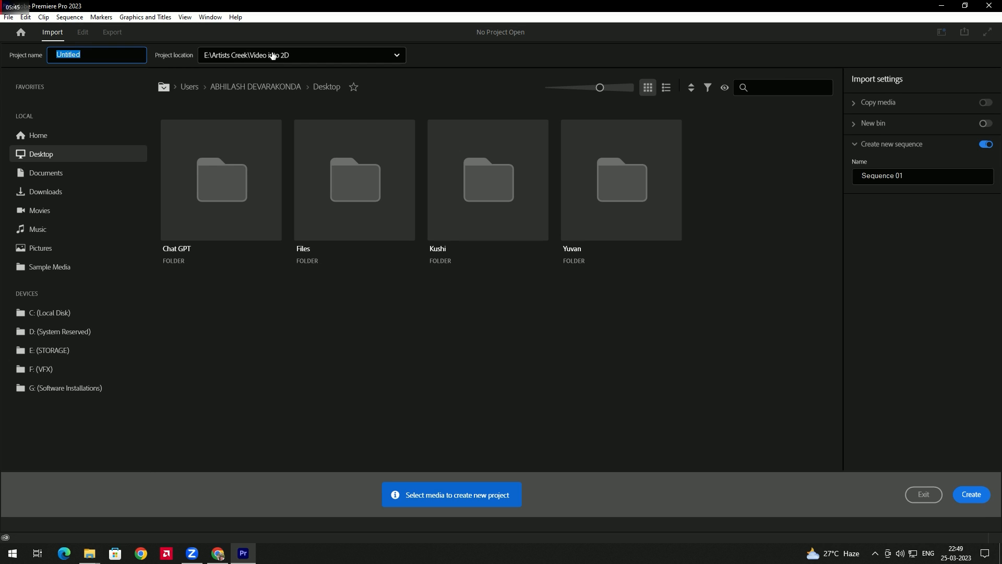
pyautogui.click(264, 56)
pyautogui.click(313, 225)
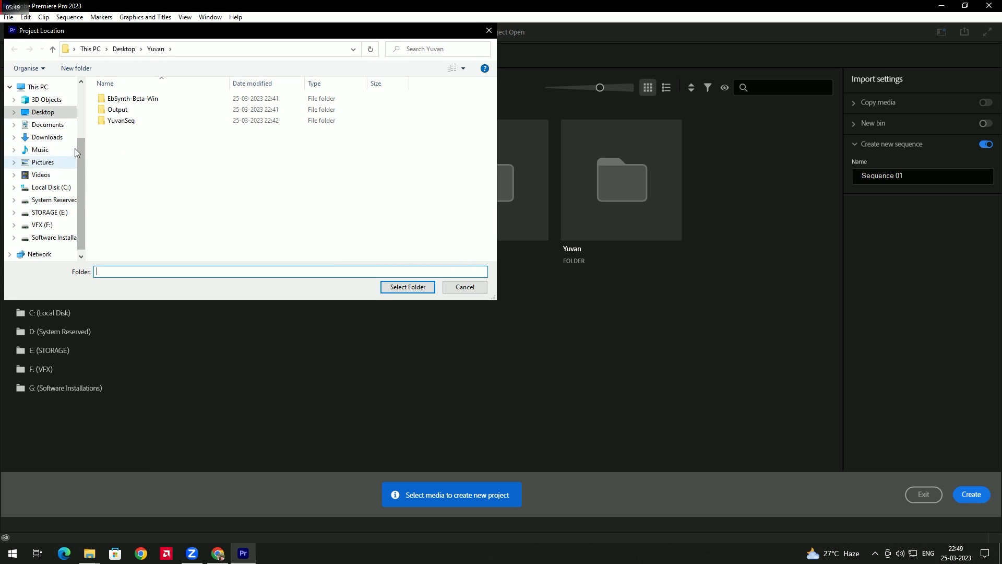
pyautogui.click(43, 112)
pyautogui.doubleClick(285, 117)
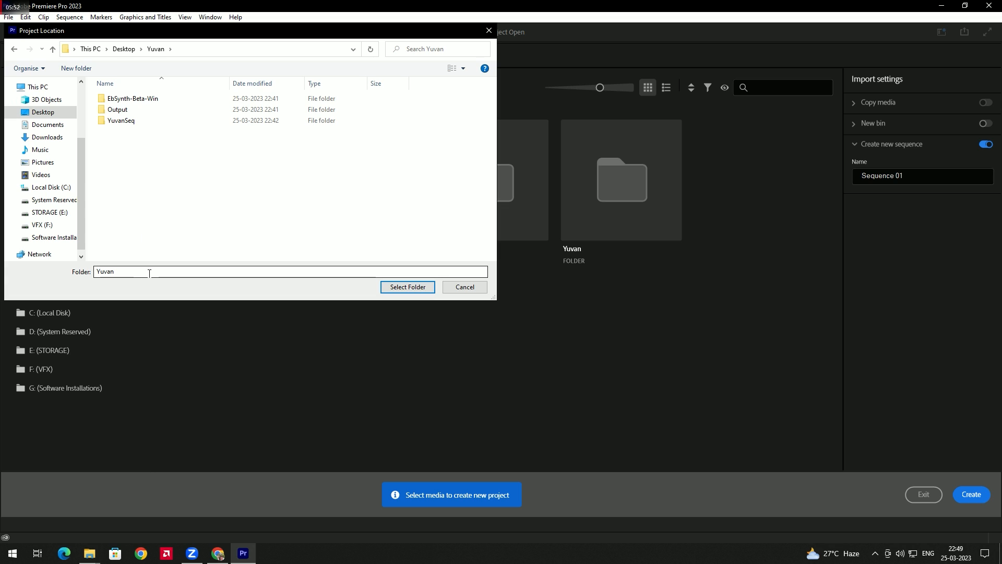
pyautogui.click(408, 287)
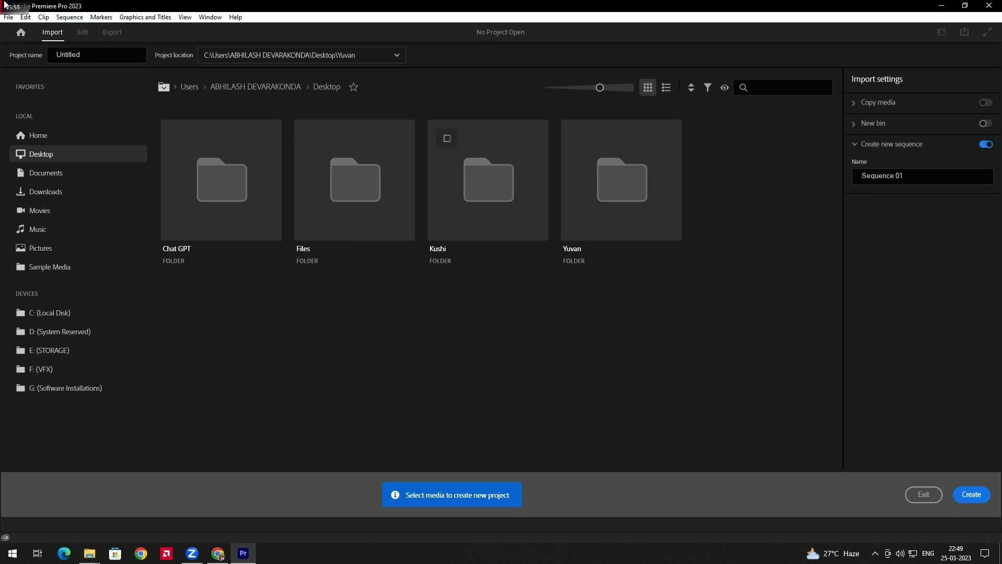
pyautogui.doubleClick(102, 54)
pyautogui.click(970, 493)
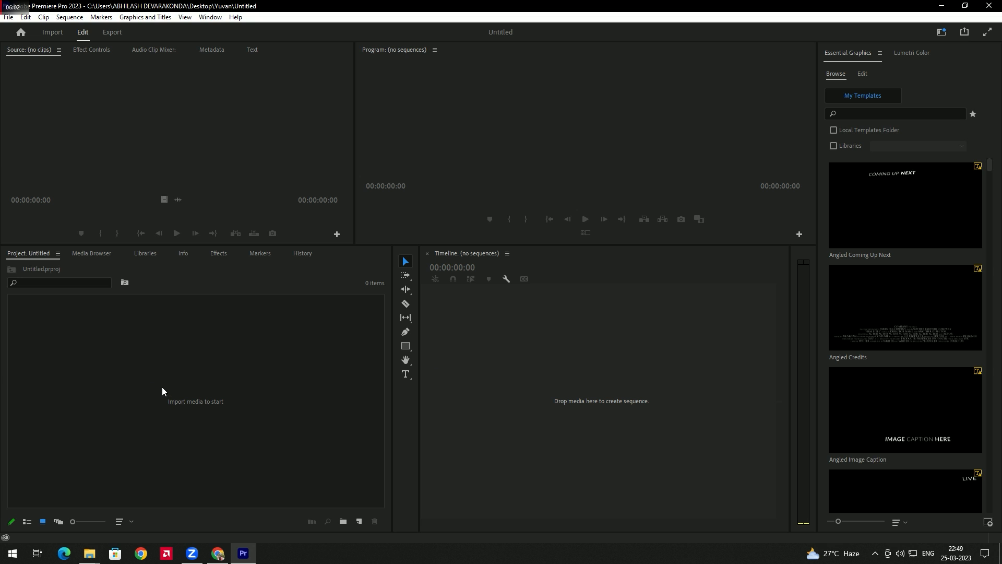
# Import the Yuvan.mp4 video from the desktop's Yuvan folder into the project
pyautogui.press('super+d')
pyautogui.doubleClick(74, 191)
pyautogui.click(173, 241)
pyautogui.moveTo(172, 240); pyautogui.dragTo(211, 387)
# Create a sequence from the Yuvan.mp4 clip by placing it on the empty timeline
pyautogui.moveTo(50, 330); pyautogui.dragTo(631, 386)
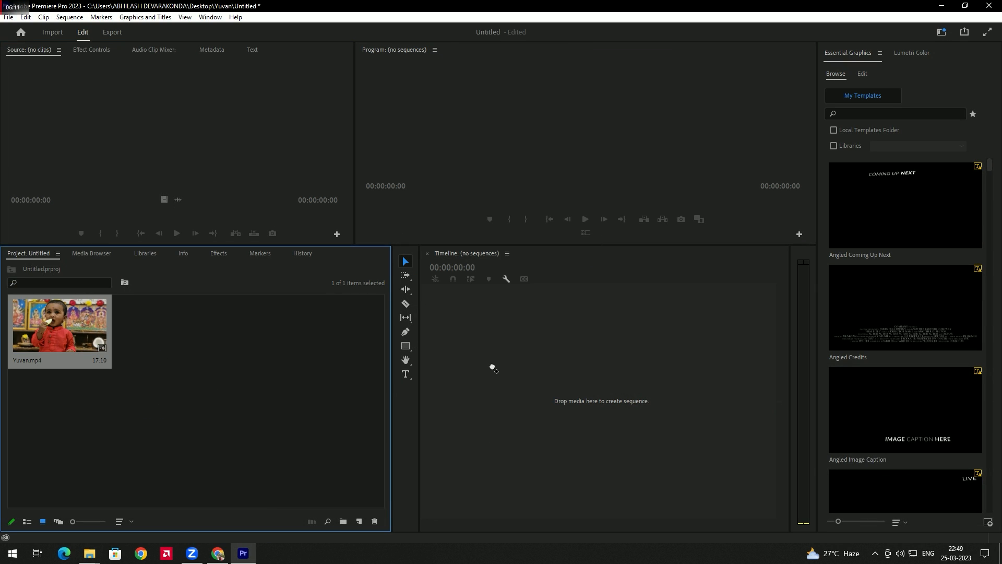
pyautogui.moveTo(493, 368); pyautogui.dragTo(513, 368)
pyautogui.moveTo(548, 281)
pyautogui.mouseDown()
pyautogui.moveTo(622, 286)
pyautogui.moveTo(543, 282)
pyautogui.mouseUp()
pyautogui.click(628, 330)
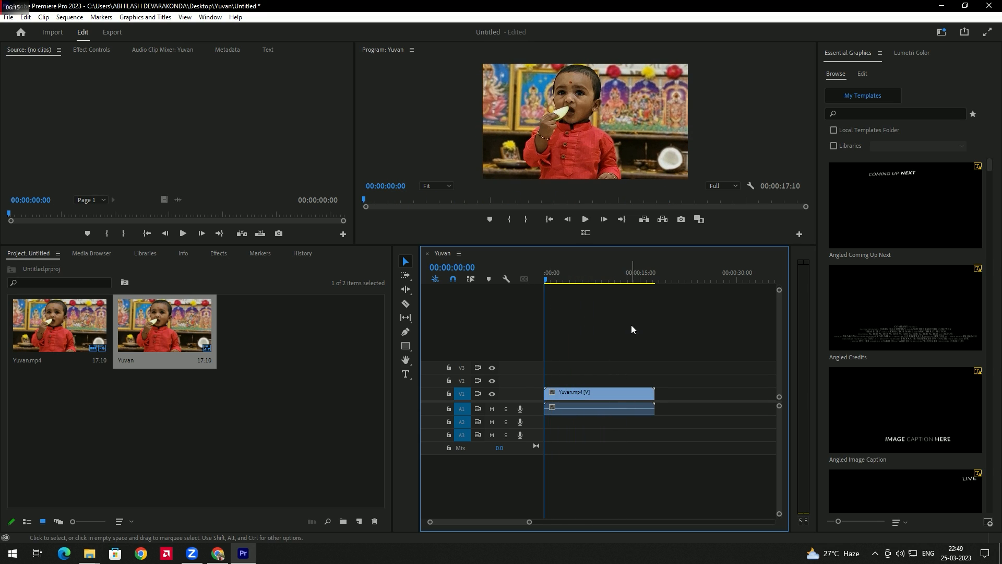
# Open the media export settings for the Yuvan sequence and set the output format to JPEG
pyautogui.click(248, 399)
pyautogui.click(191, 337)
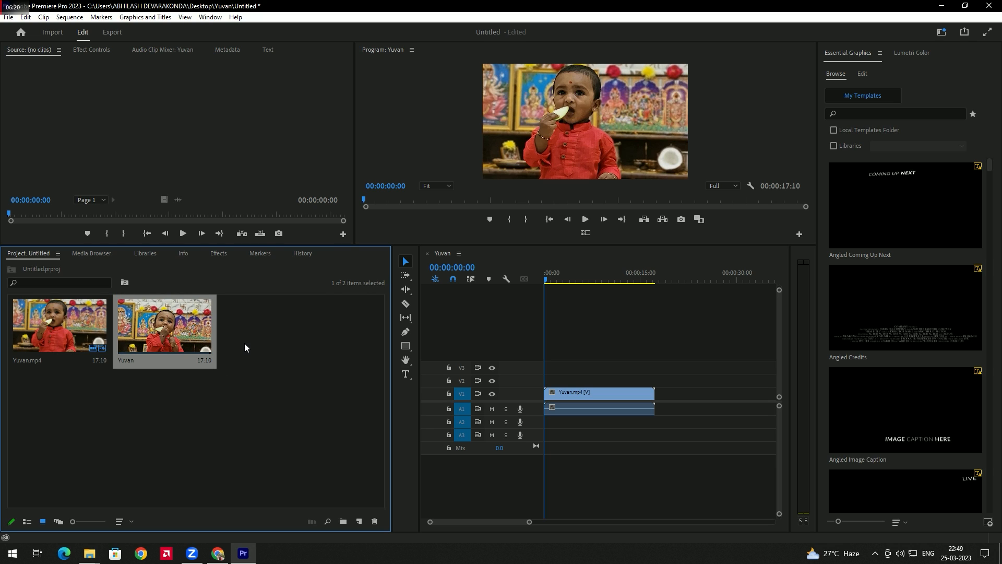
pyautogui.click(10, 17)
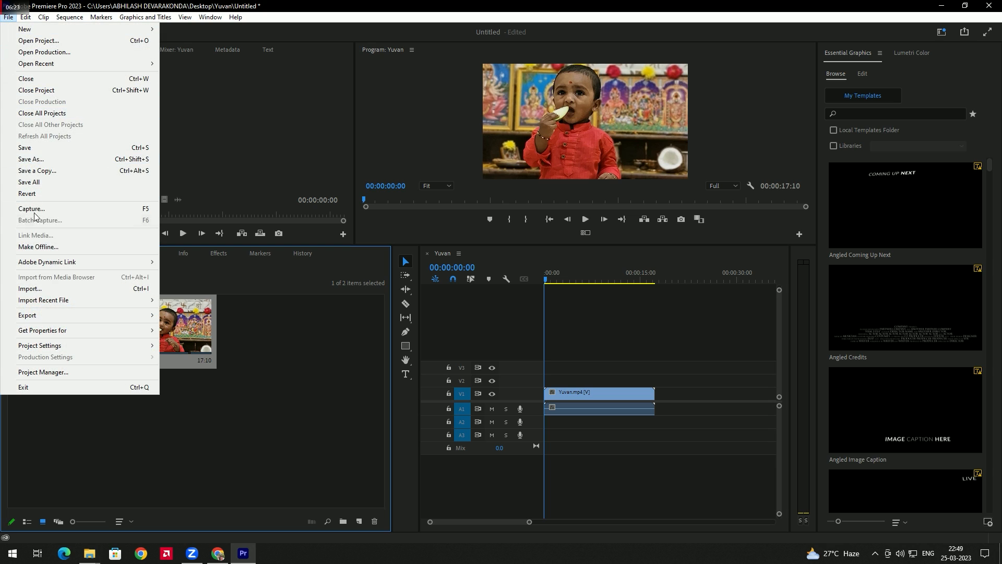
pyautogui.moveTo(93, 317)
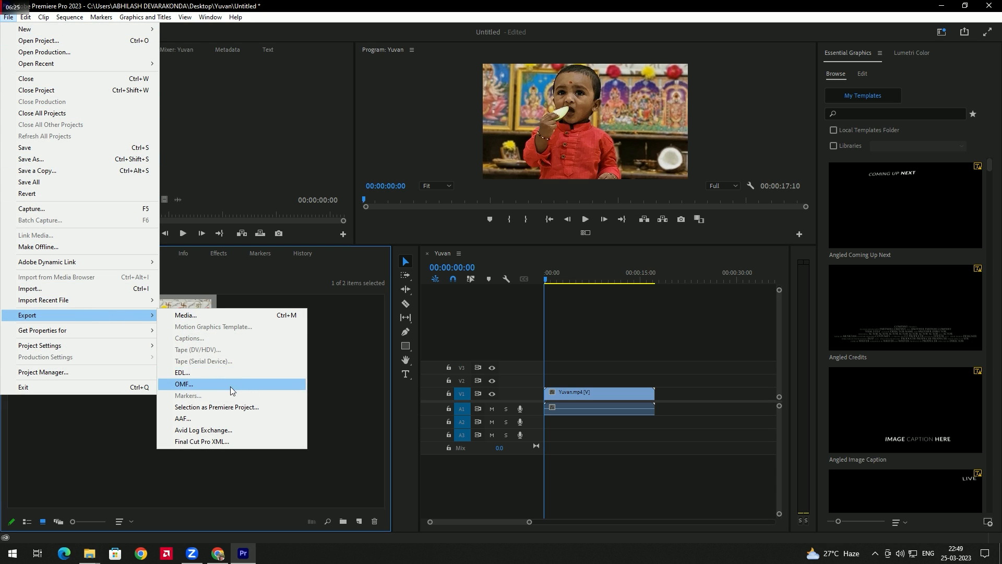
pyautogui.click(224, 318)
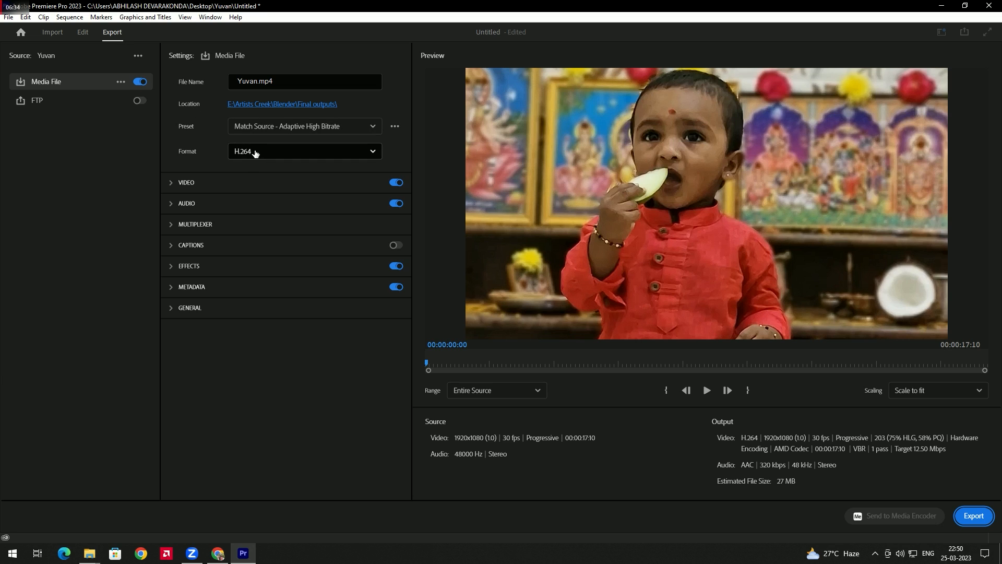
pyautogui.click(255, 153)
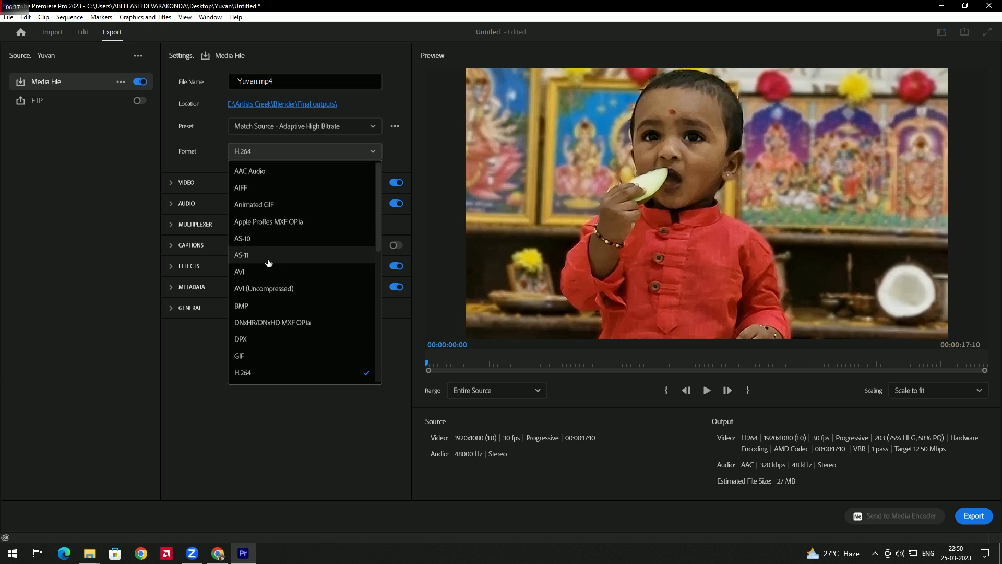
pyautogui.scroll(-4, 276, 271)
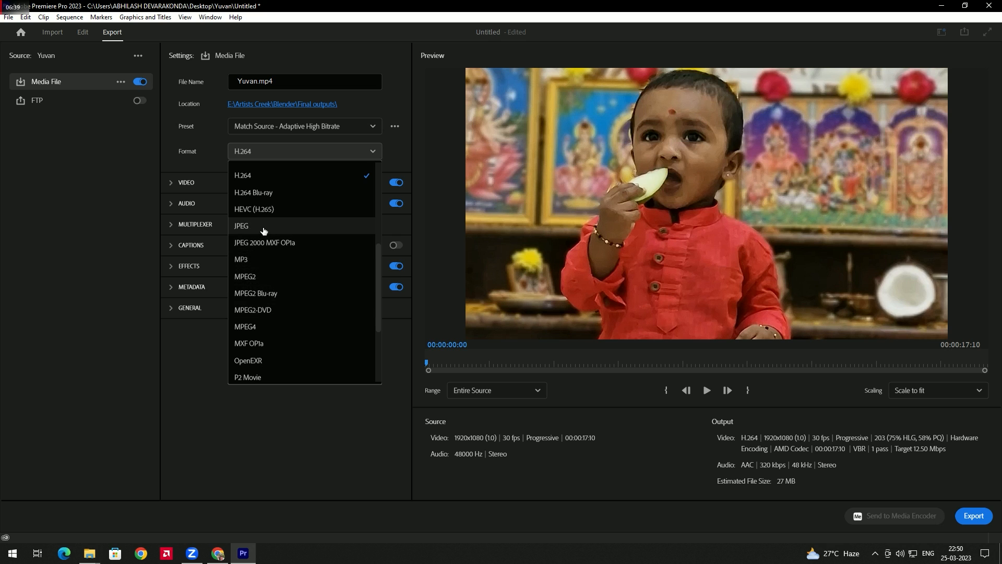
pyautogui.click(273, 226)
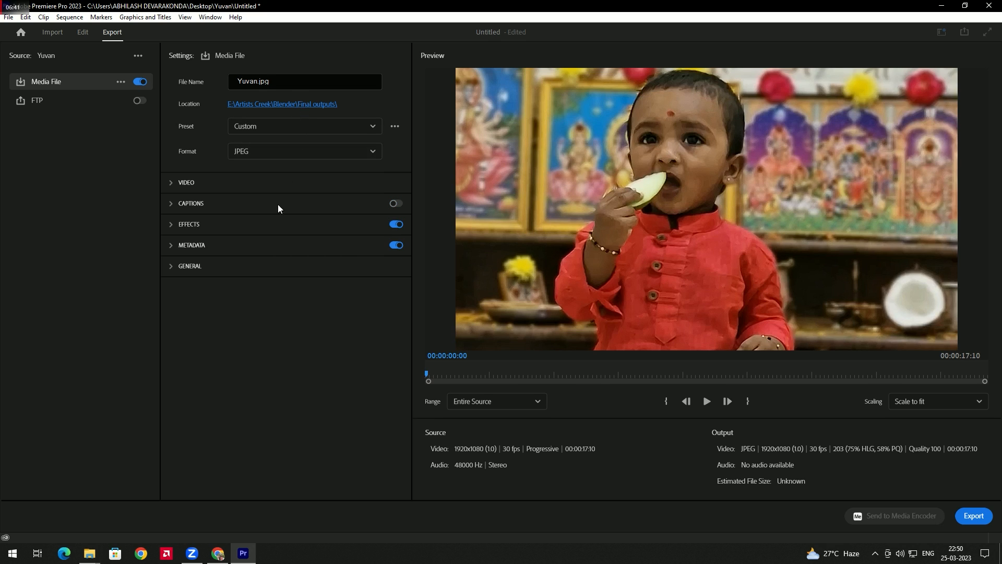
# Set the export location to a new folder created on the desktop, with Yuvan as the file name
pyautogui.click(282, 104)
pyautogui.scroll(3, 54, 211)
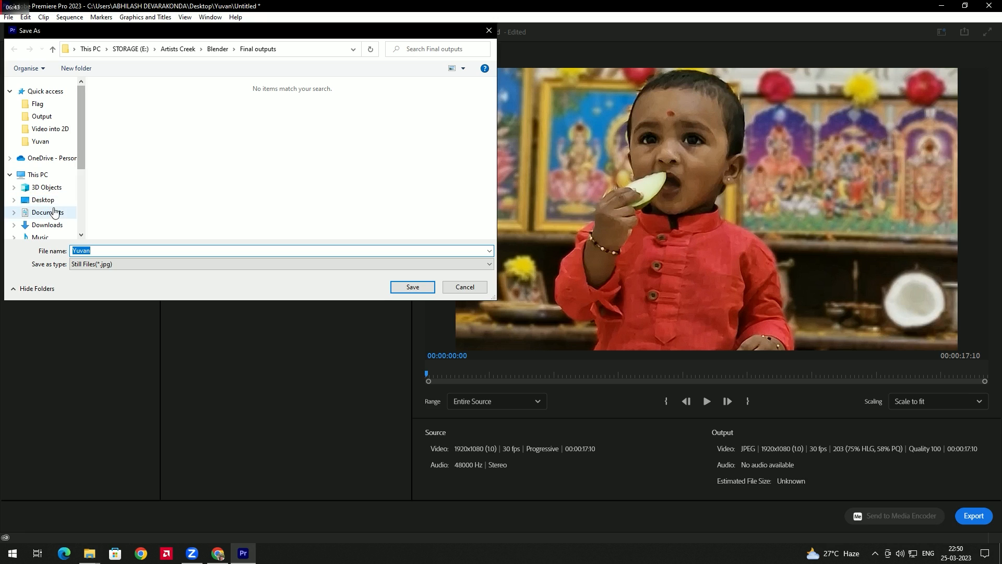
pyautogui.click(46, 200)
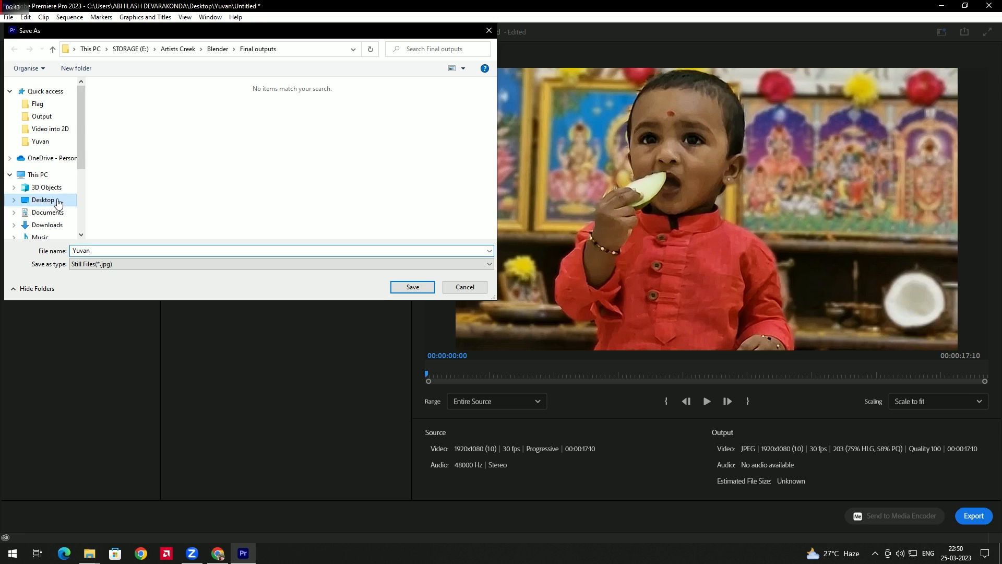
pyautogui.click(88, 71)
pyautogui.click(380, 207)
pyautogui.click(413, 137)
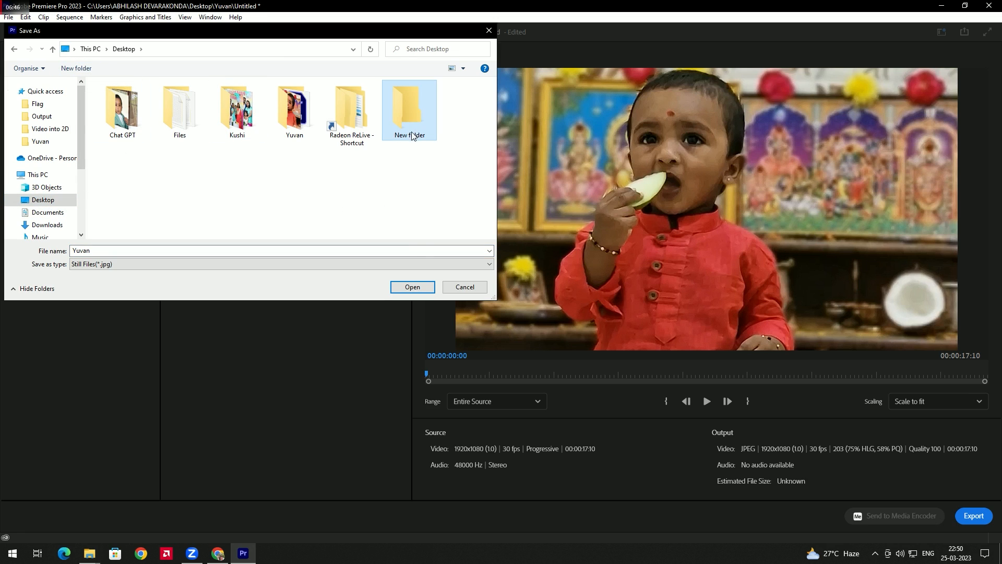
pyautogui.click(411, 288)
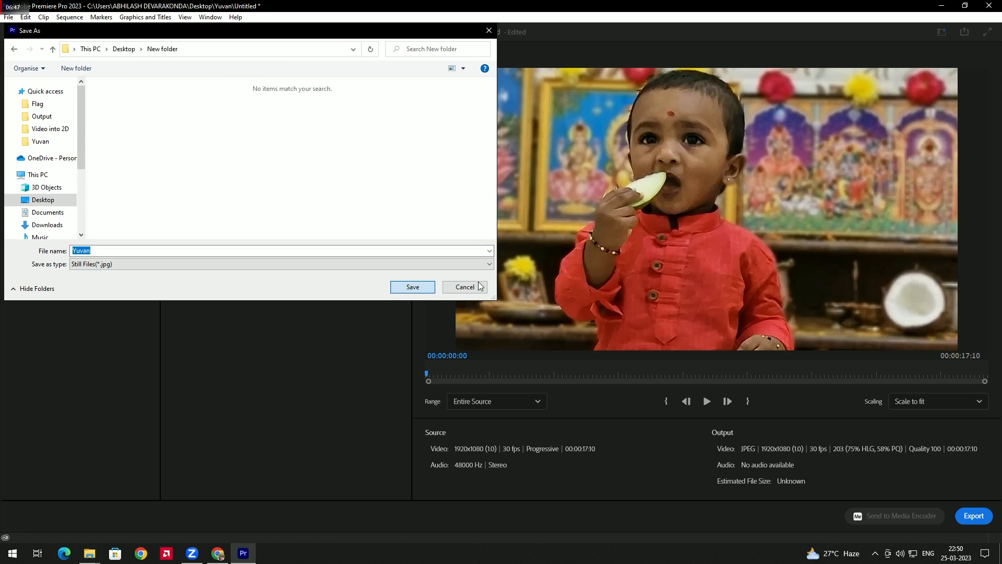
pyautogui.click(411, 290)
# Start exporting the sequence as JPEG frames and cancel the encoding
pyautogui.click(974, 516)
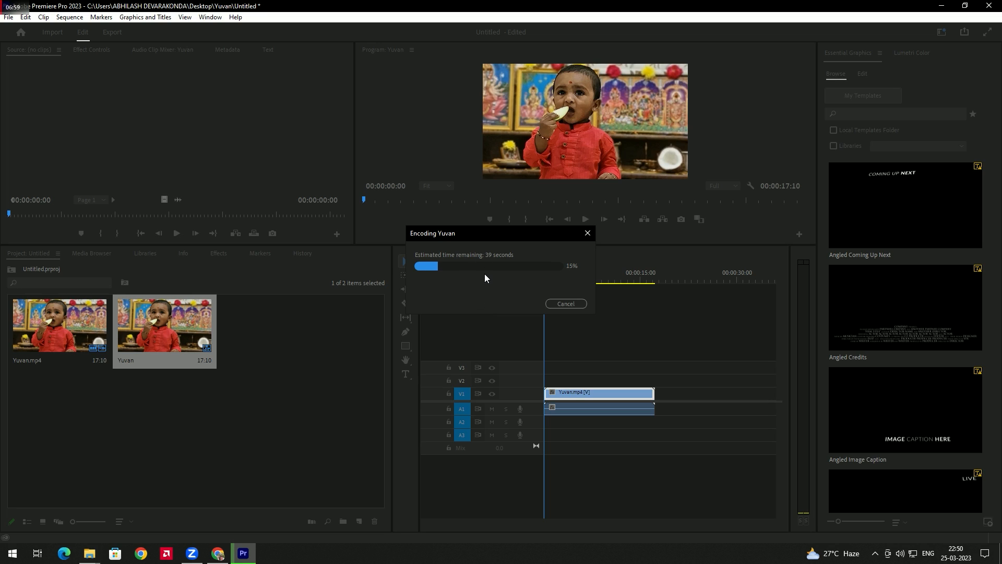
pyautogui.click(581, 302)
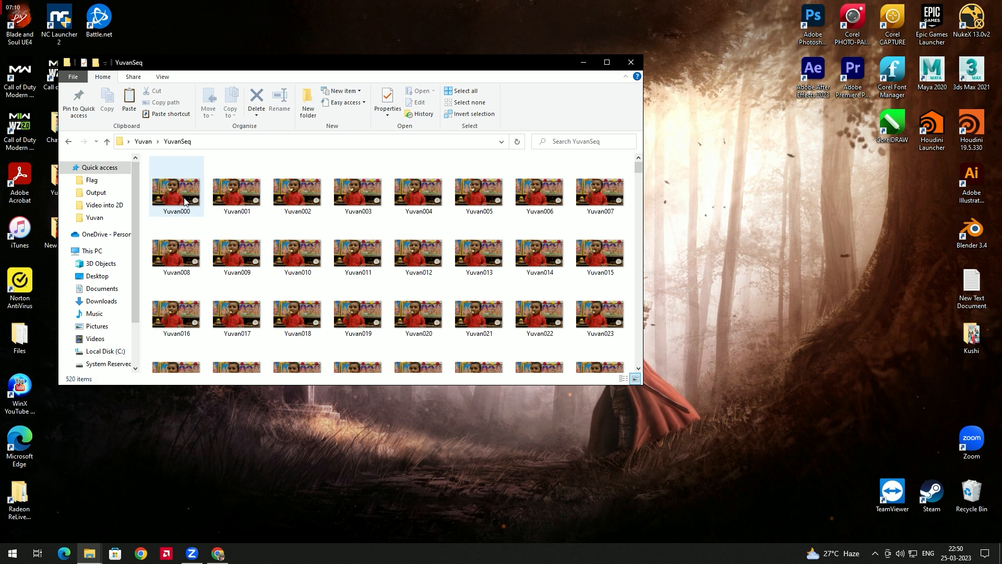
# Open the Yuvan000 frame from the YuvanSeq folder and step through the following frames to examine the image sequence
pyautogui.doubleClick(185, 201)
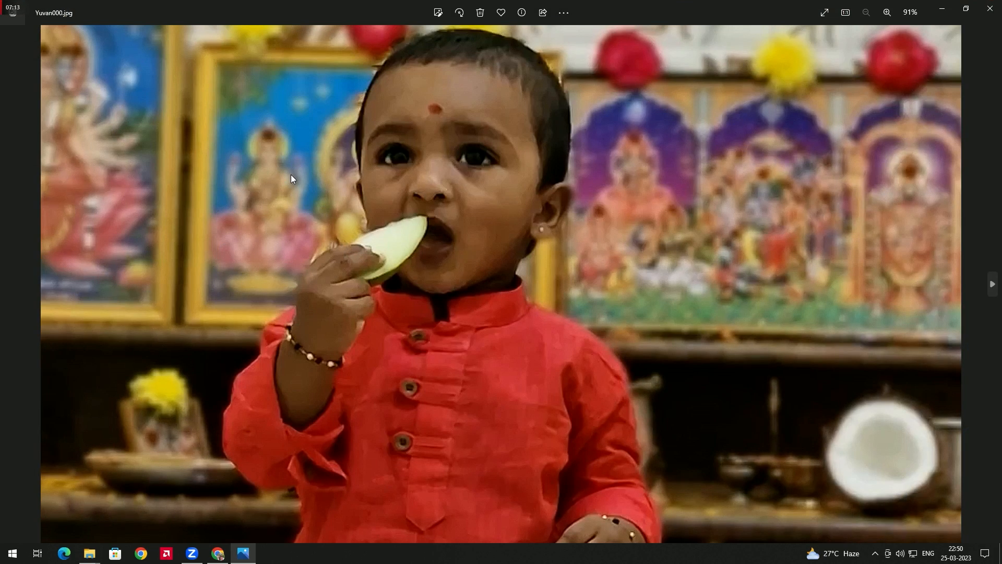
pyautogui.press('Right')
pyautogui.press('Right')
pyautogui.press('Right')
pyautogui.press('Right')
pyautogui.press('Right')
pyautogui.press('Right')
pyautogui.press('Right')
pyautogui.press('Right')
pyautogui.press('Right')
pyautogui.press('Right')
pyautogui.press('Right')
pyautogui.press('Right')
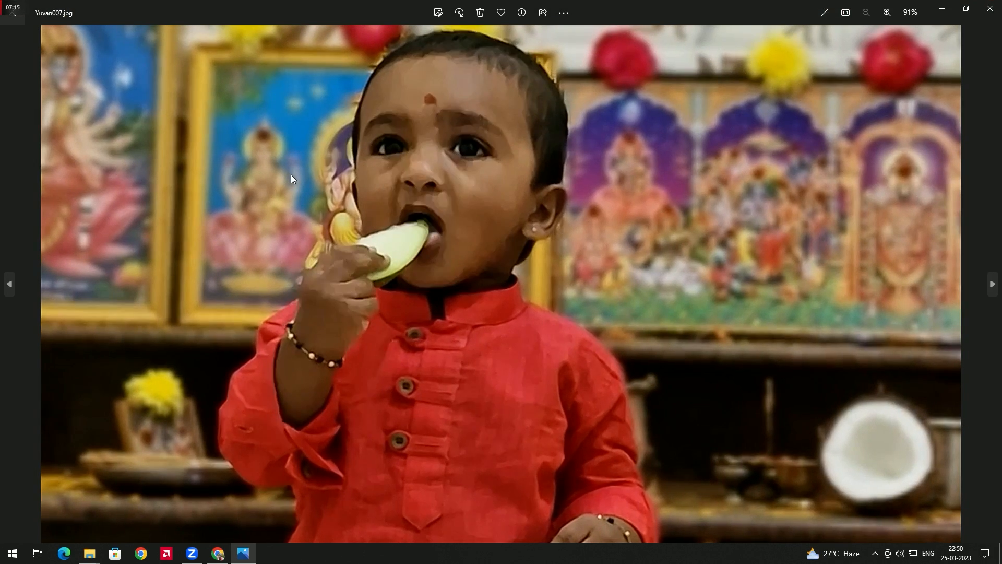
pyautogui.press('Right')
pyautogui.press('Right')
pyautogui.press('Right')
pyautogui.press('Right')
pyautogui.press('Right')
pyautogui.press('Right')
pyautogui.press('Right')
pyautogui.press('Right')
pyautogui.press('Right')
pyautogui.press('Right')
pyautogui.press('Right')
pyautogui.press('Right')
pyautogui.press('Right')
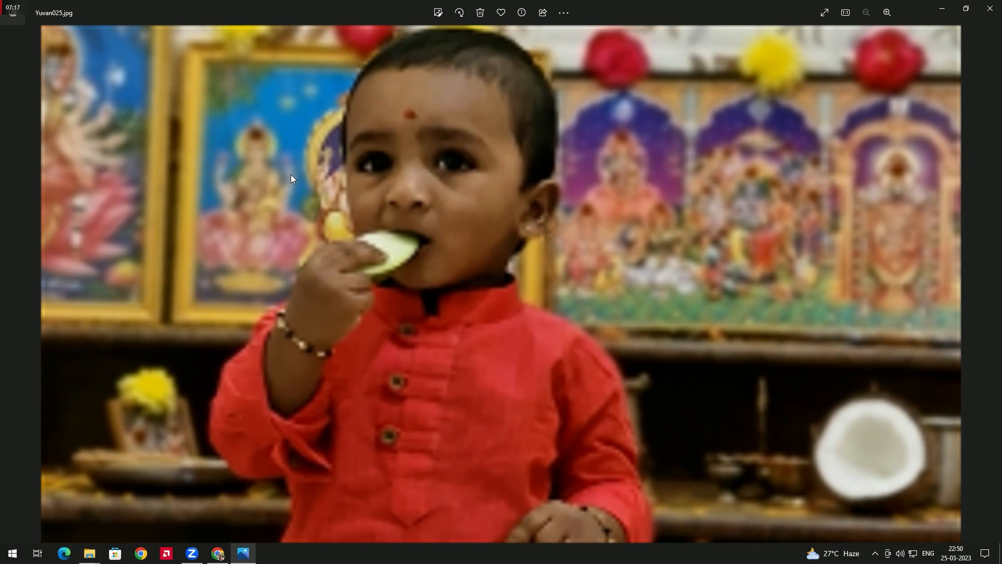
pyautogui.click(991, 8)
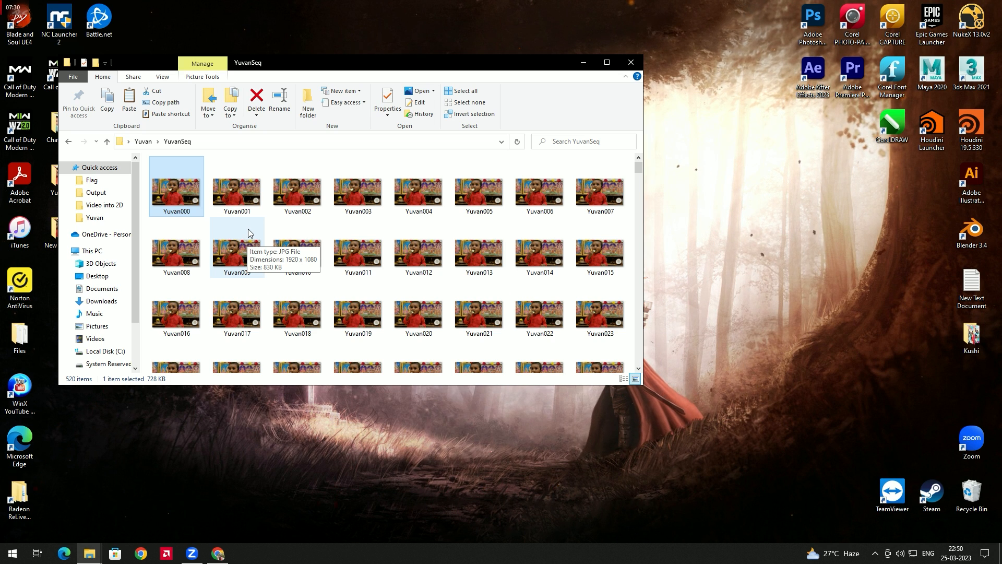
pyautogui.keyDown('ctrl'); pyautogui.scroll(-2, 334, 245); pyautogui.keyUp('ctrl')
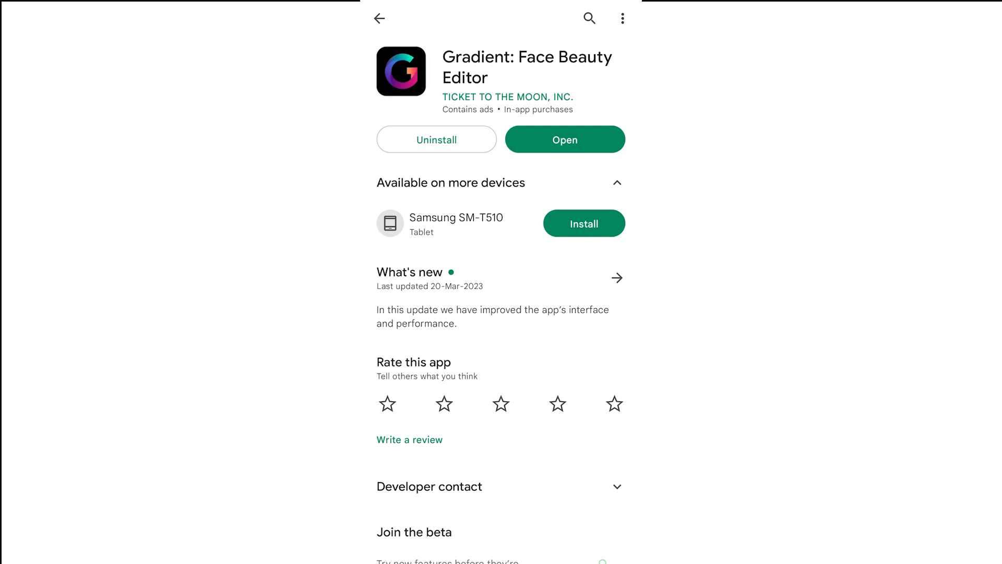
# Open the Gradient app and load the first video frame from the gallery into its editor
pyautogui.click(565, 139)
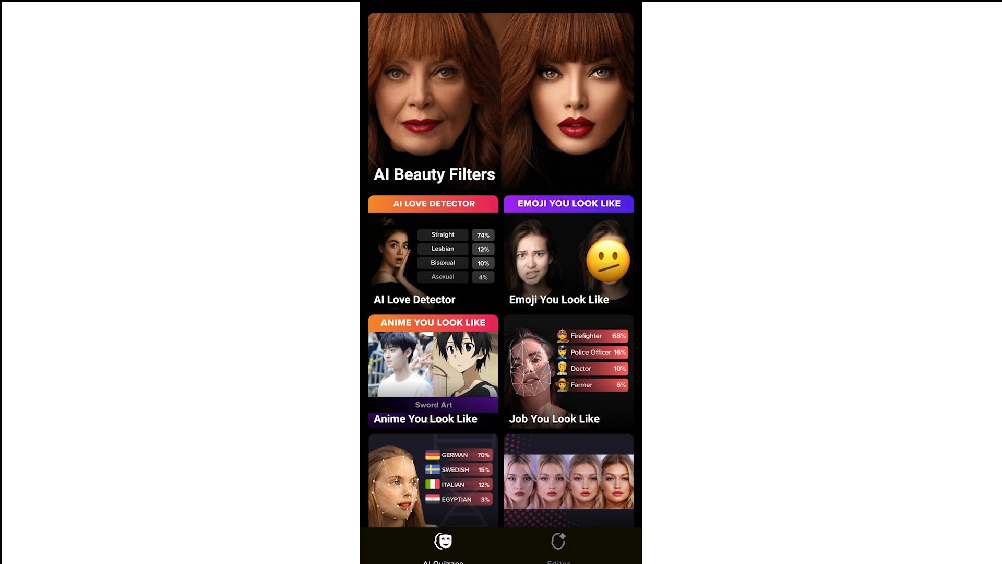
pyautogui.click(563, 546)
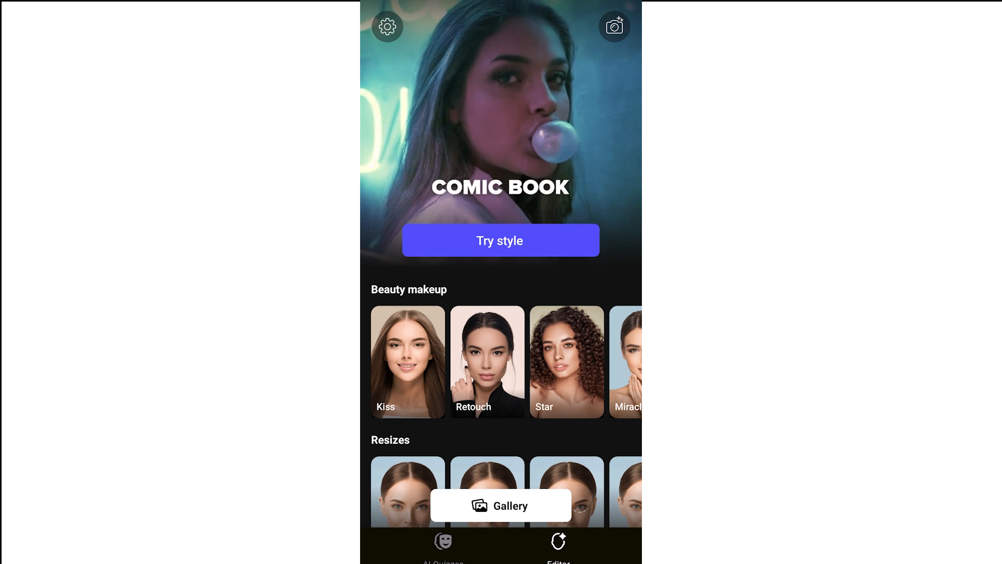
pyautogui.click(500, 506)
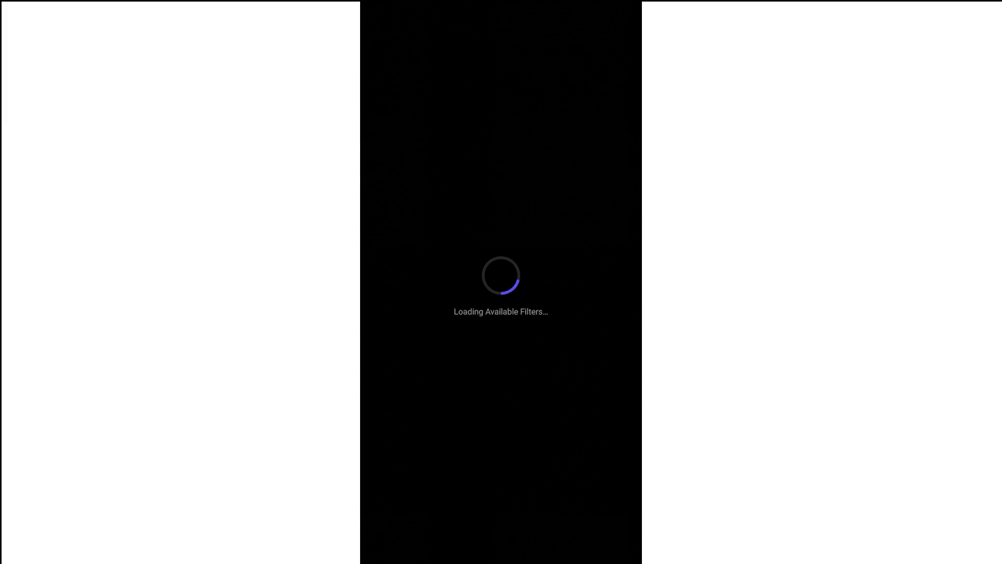
# Browse the illustrated portrait filters and choose one for the loaded frame
pyautogui.click(558, 543)
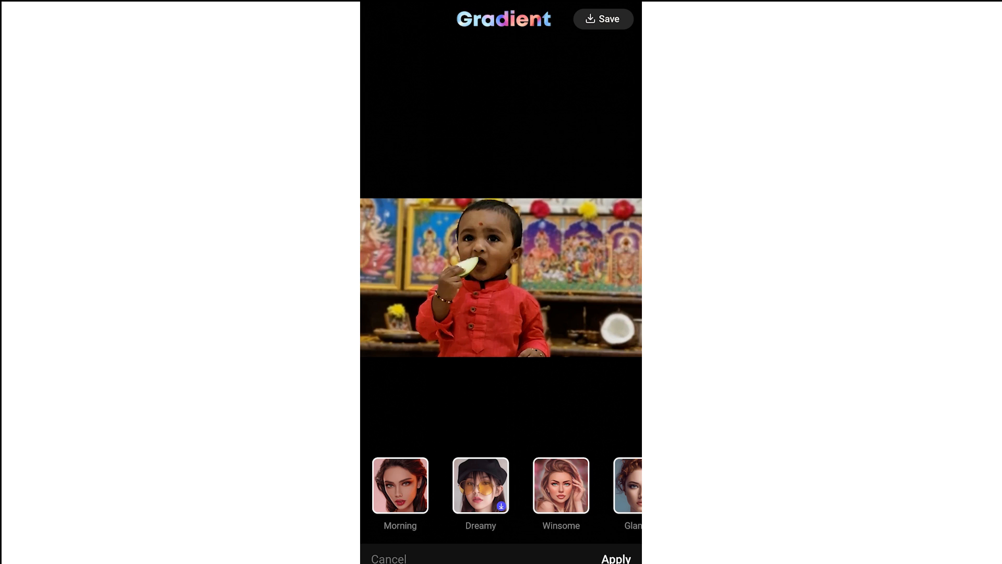
pyautogui.moveTo(495, 486); pyautogui.dragTo(442, 517)
pyautogui.moveTo(530, 492); pyautogui.dragTo(613, 489)
pyautogui.click(476, 489)
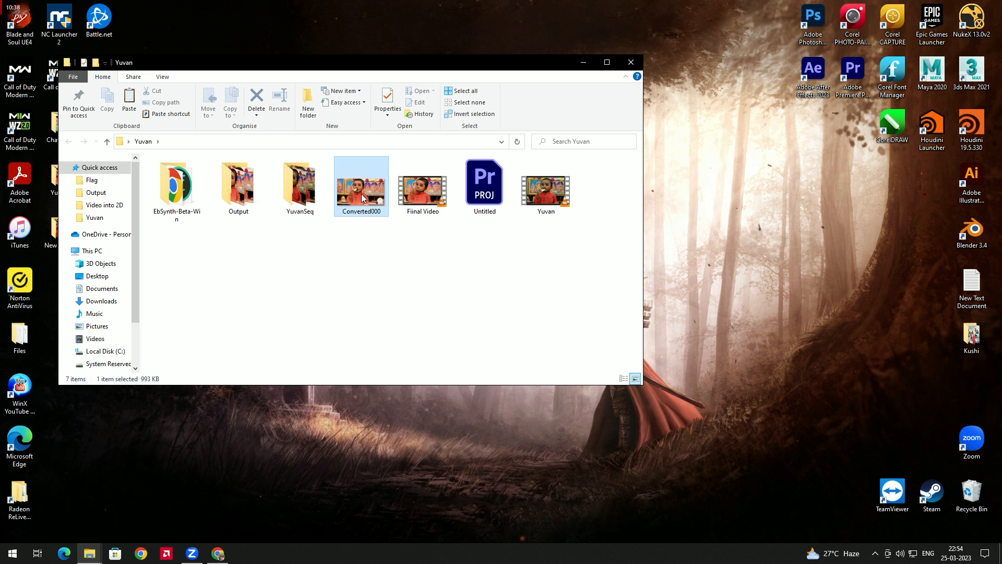
# Switch to the Yuvan folder and open the Converted000 image to examine the stylized frame
pyautogui.click(362, 193)
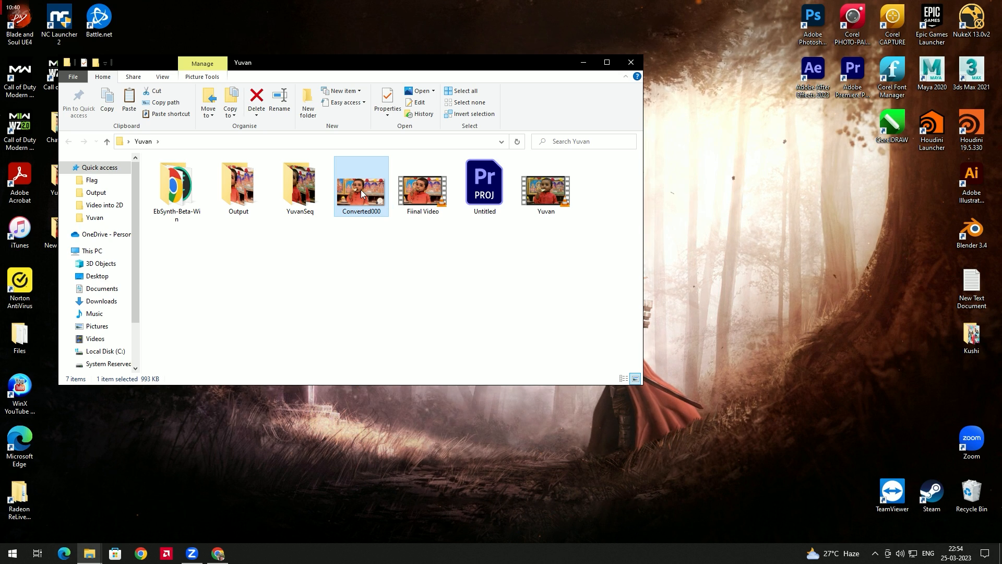
pyautogui.doubleClick(361, 190)
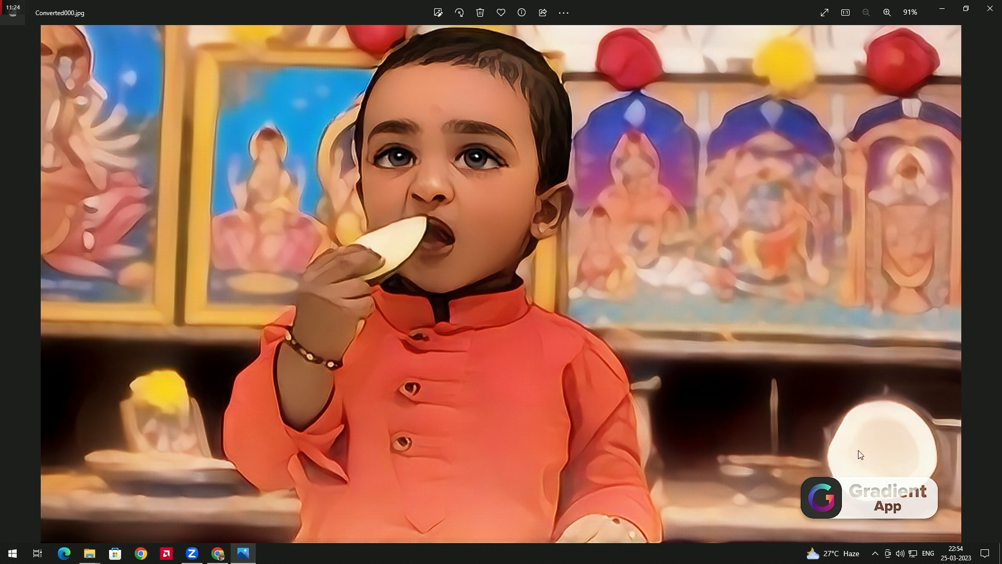
# Close the image viewer and open the Converted000 image in Adobe Photoshop 2022
pyautogui.click(991, 8)
pyautogui.rightClick(365, 195)
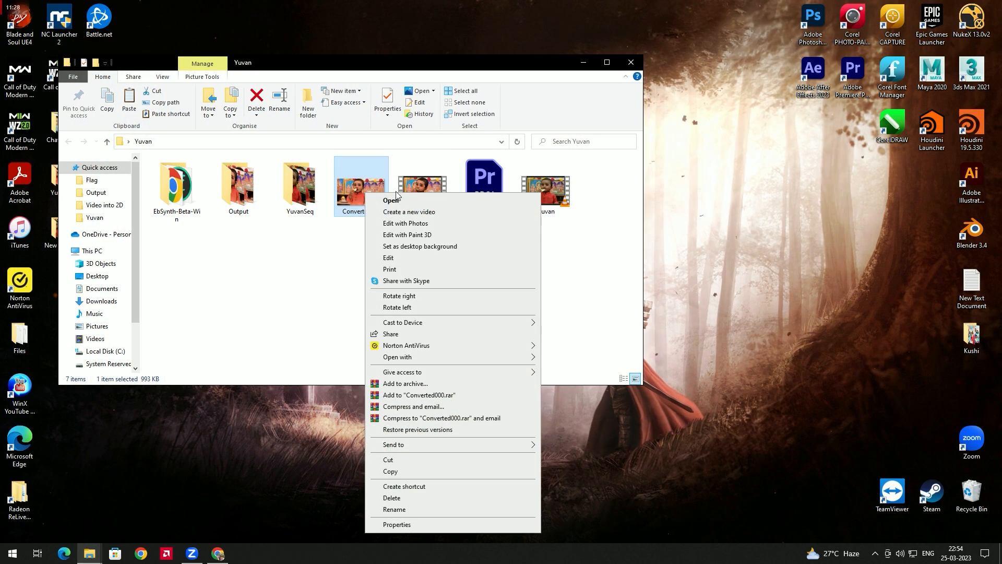
pyautogui.moveTo(470, 362)
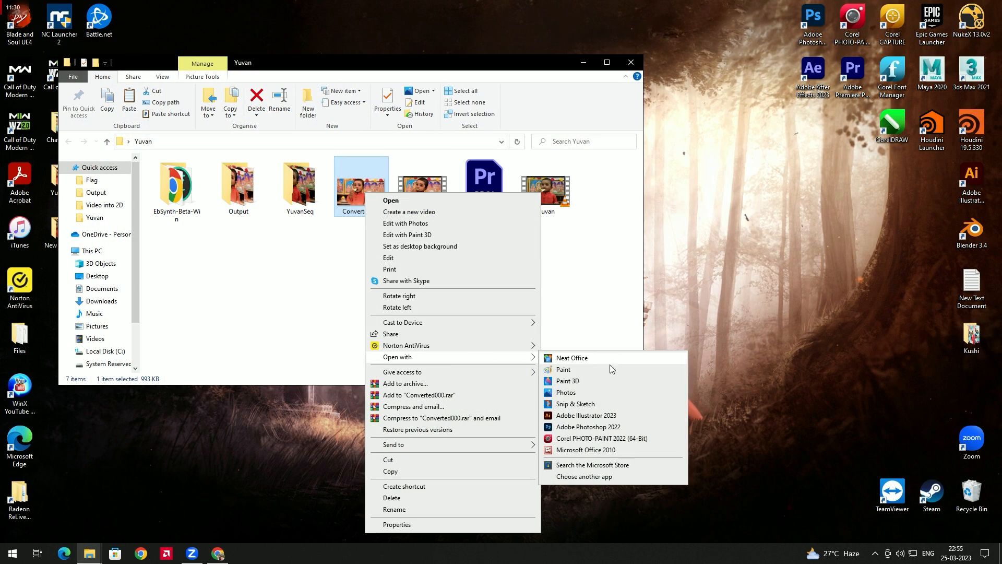
pyautogui.click(576, 427)
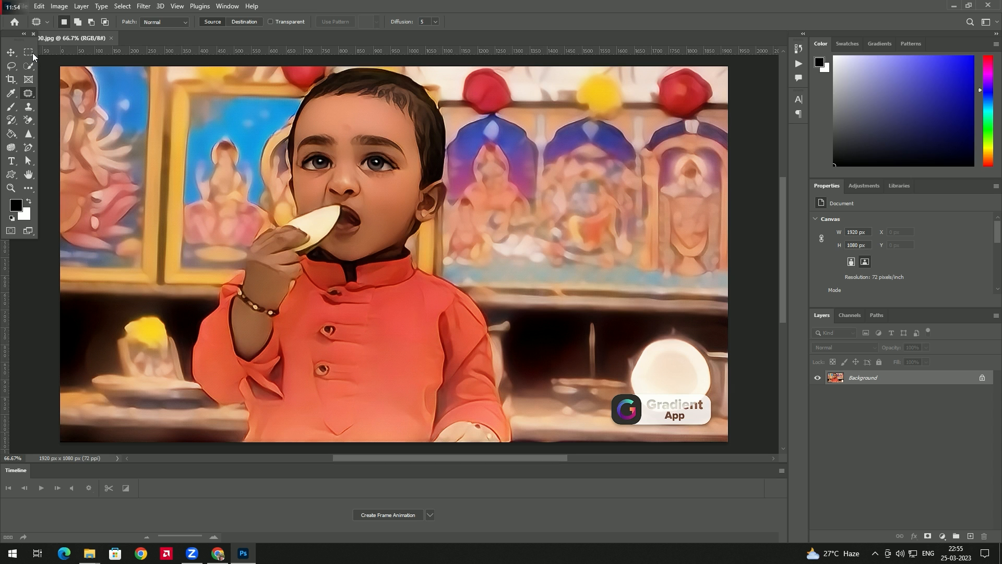
# Select the Gradient App watermark with the Rectangular Marquee tool
pyautogui.rightClick(33, 56)
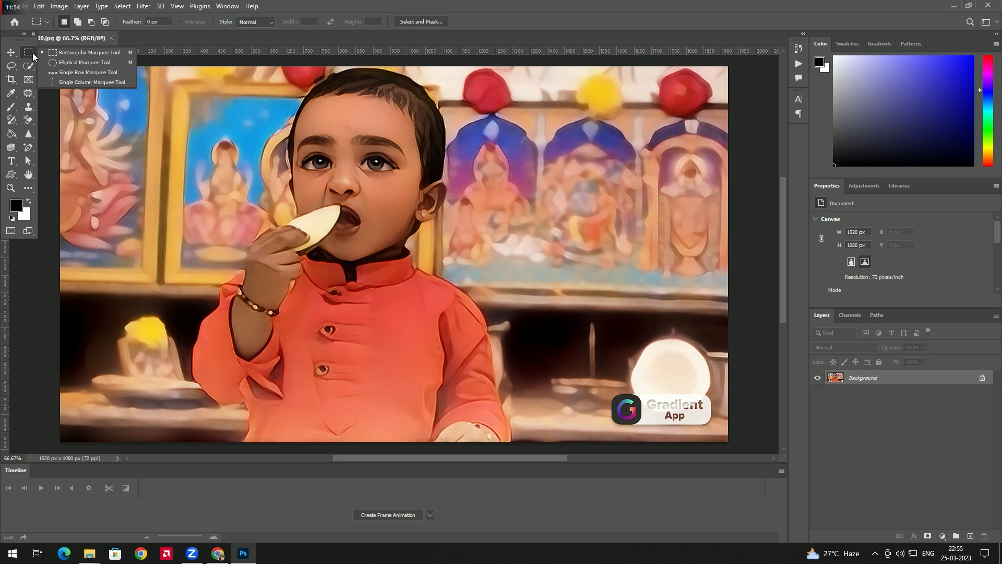
pyautogui.click(78, 53)
pyautogui.moveTo(600, 388); pyautogui.dragTo(721, 430)
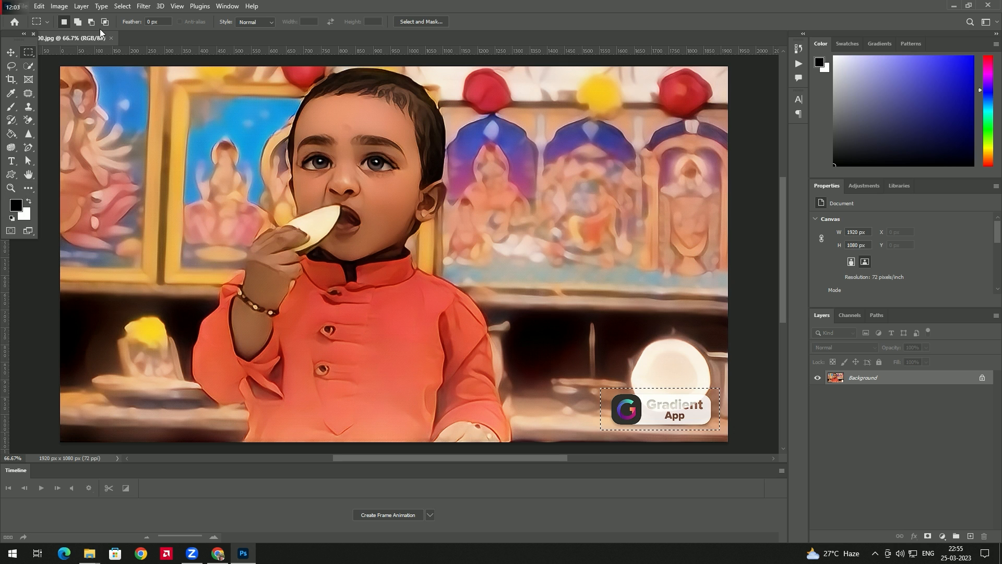
# Replace the selected watermark using Content-Aware Fill with a rectangular sampling area, output to a new layer
pyautogui.click(44, 7)
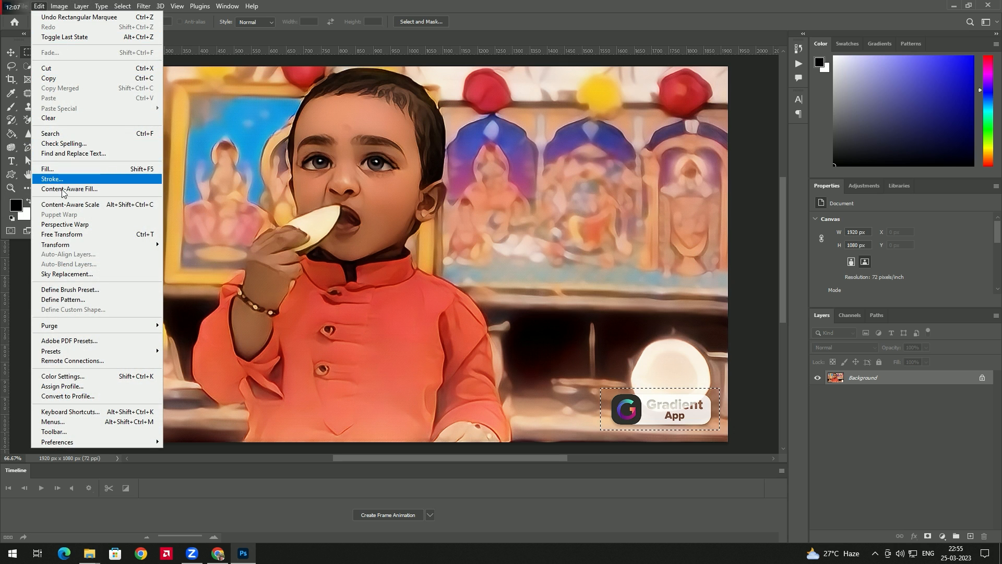
pyautogui.click(87, 189)
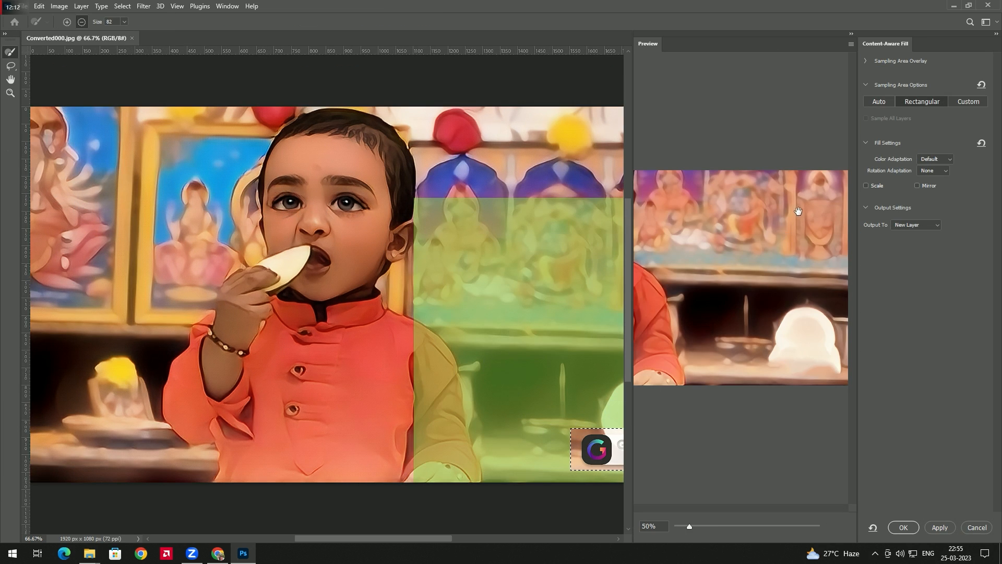
pyautogui.click(941, 529)
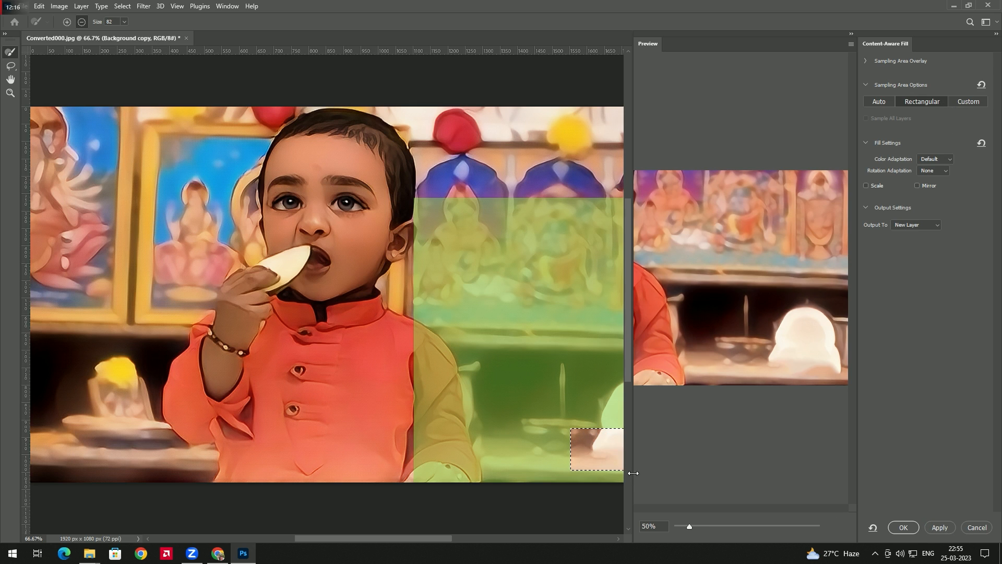
pyautogui.click(906, 529)
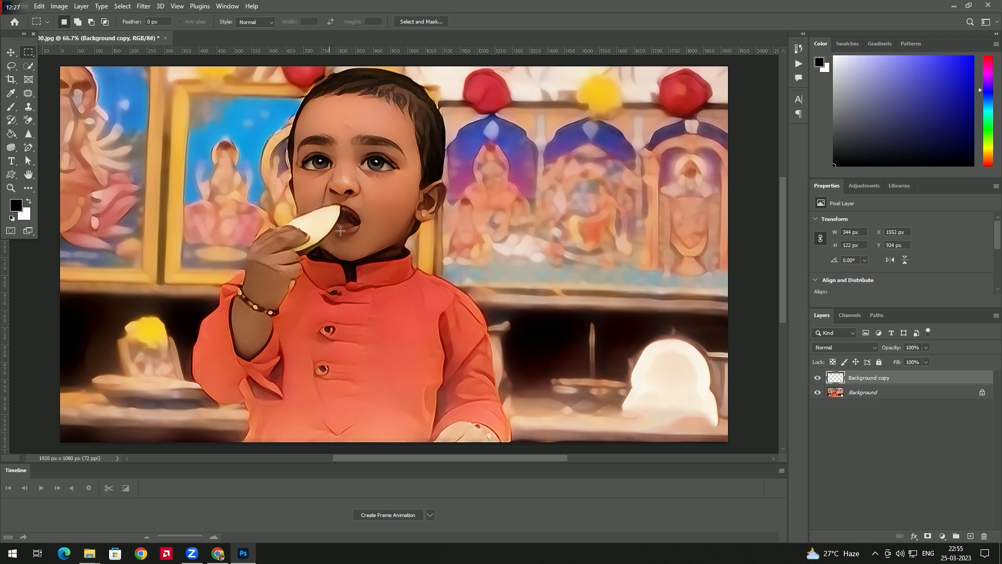
# Bring up the export settings for the retouched image as a 1920 x 1080 JPG, and cancel the export
pyautogui.click(21, 6)
pyautogui.moveTo(34, 167)
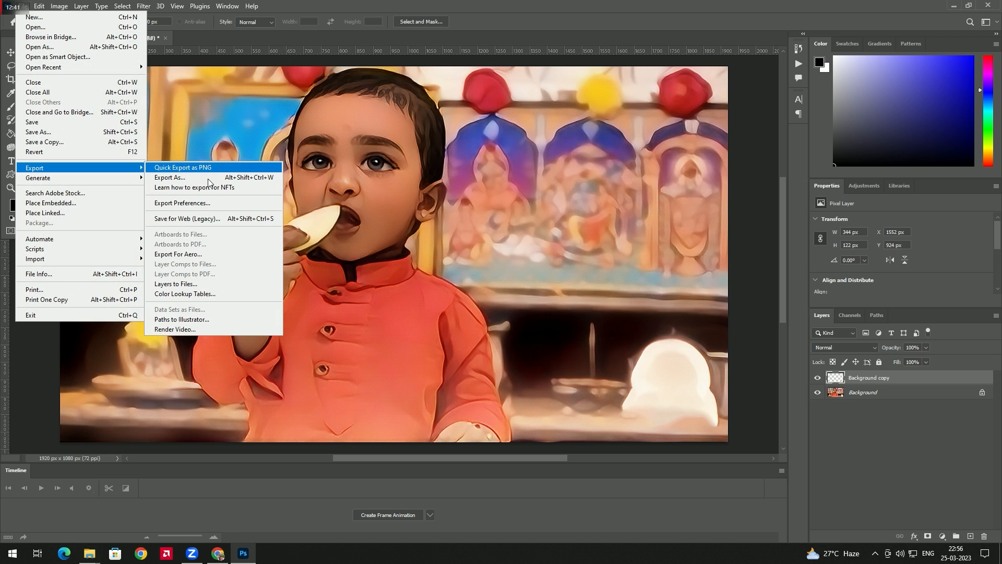
pyautogui.click(208, 178)
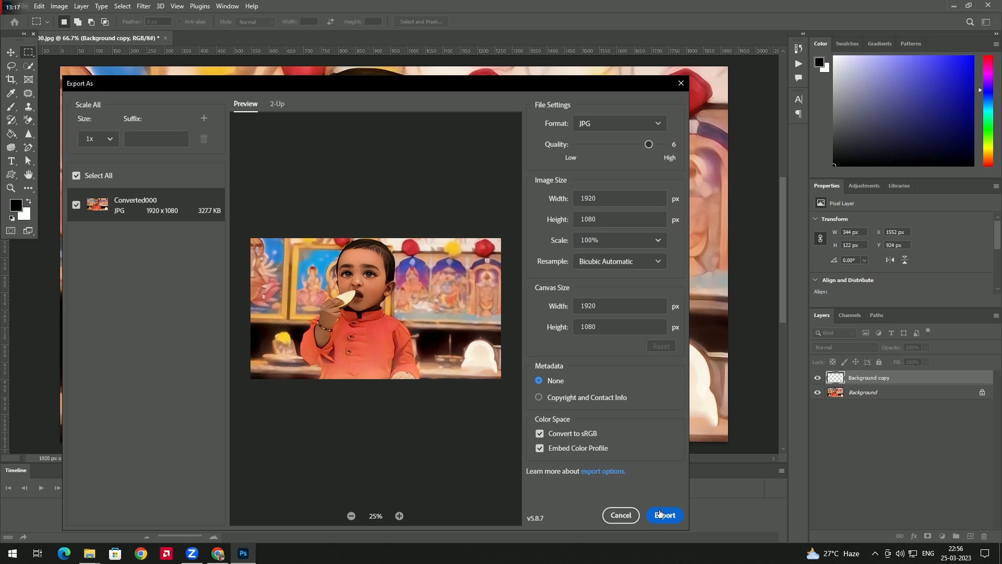
pyautogui.click(630, 515)
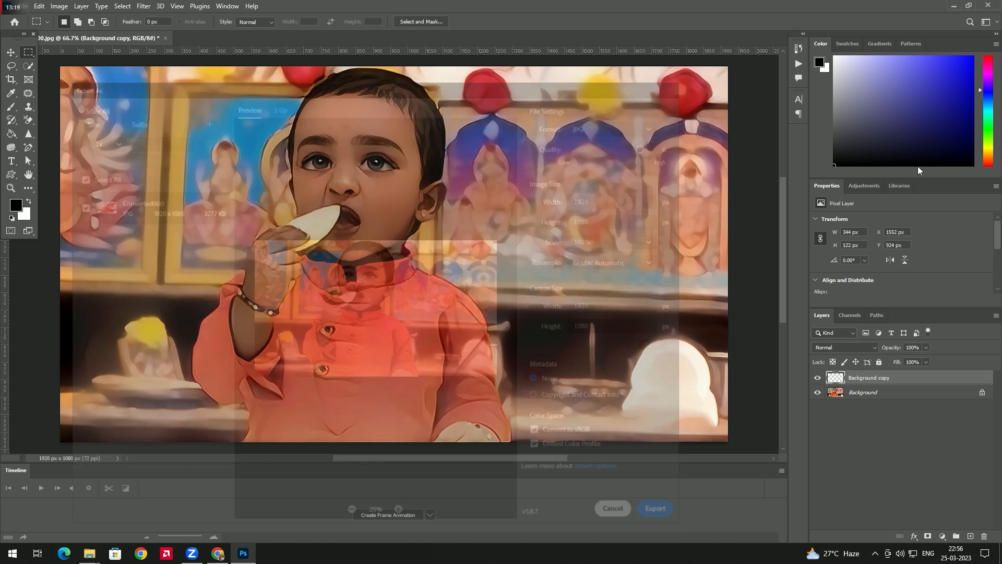
# Close Photoshop without saving the retouched image, and view Converted000 from the Yuvan folder again
pyautogui.click(988, 5)
pyautogui.click(495, 206)
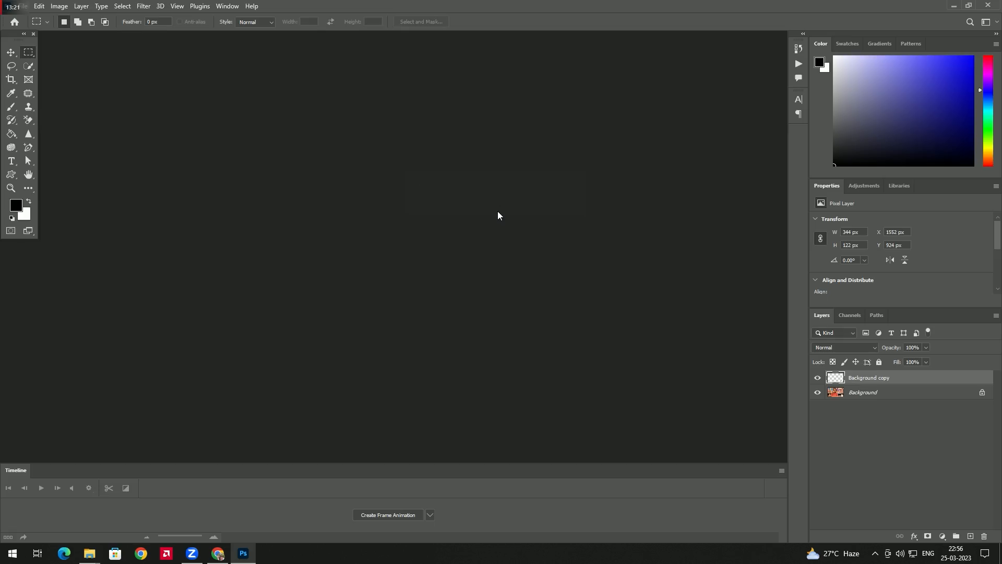
pyautogui.doubleClick(362, 190)
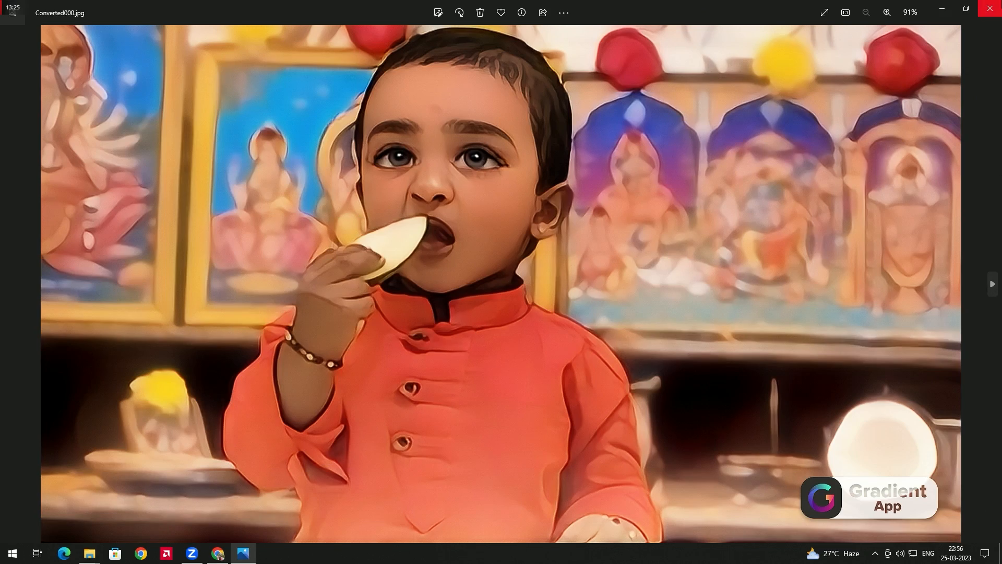
pyautogui.click(989, 7)
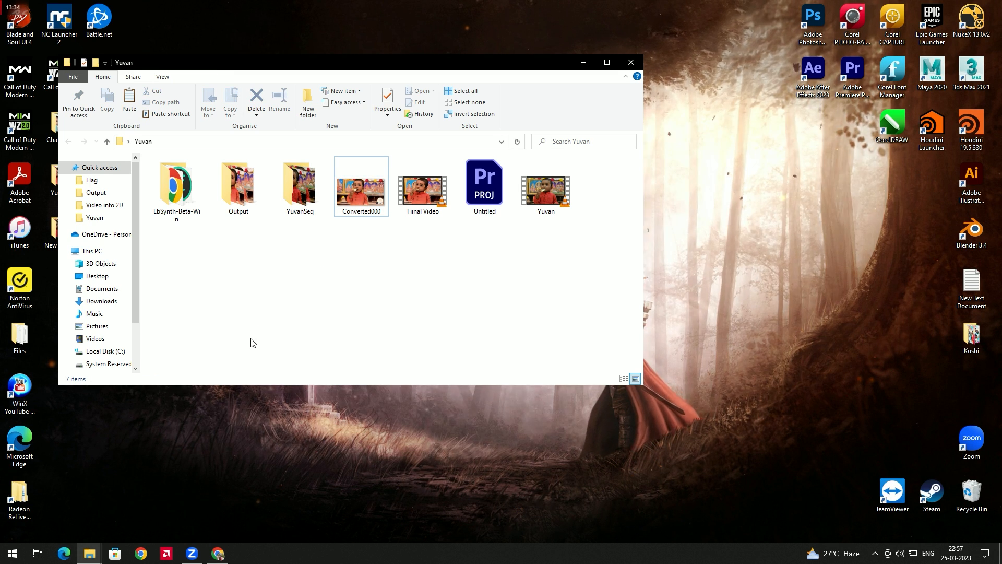
# Launch EbSynth from the EbSynth-Beta-Win folder and reposition its window
pyautogui.click(225, 557)
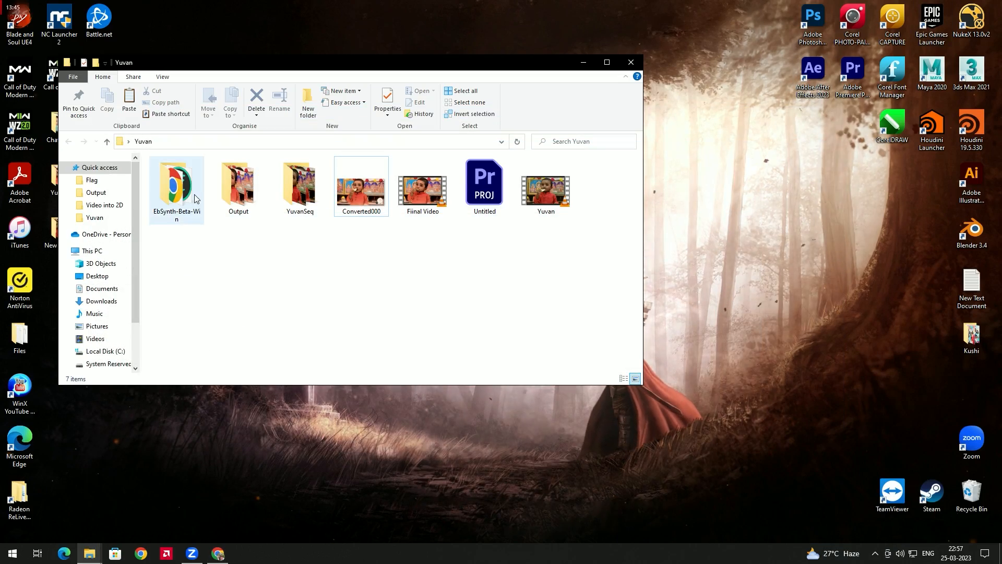
pyautogui.doubleClick(177, 187)
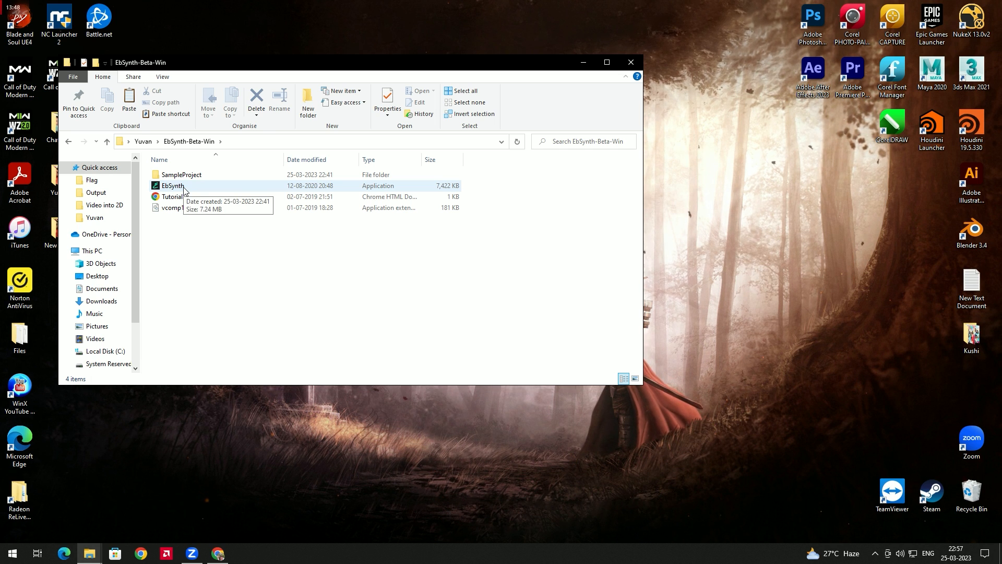
pyautogui.doubleClick(179, 189)
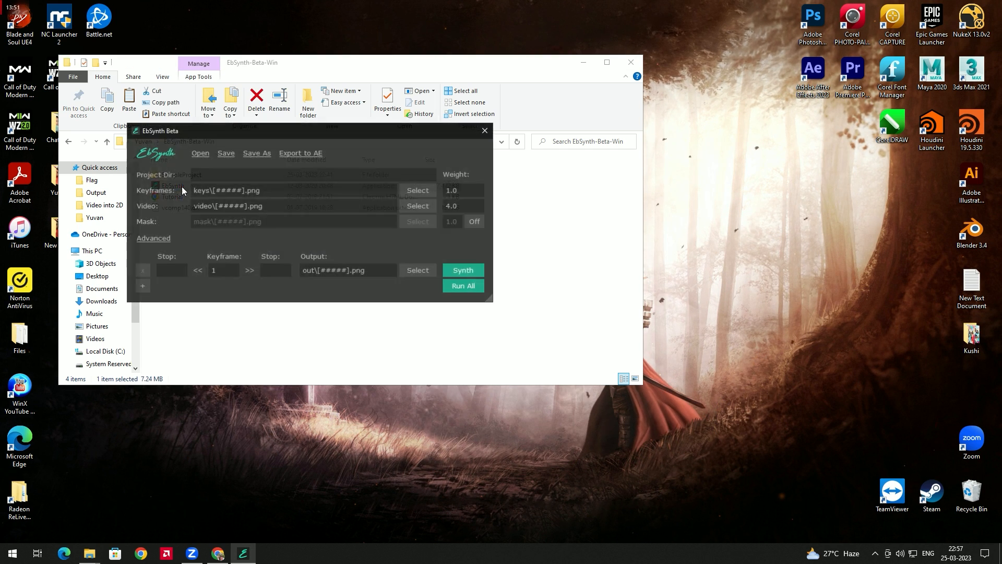
pyautogui.moveTo(272, 132); pyautogui.dragTo(330, 201)
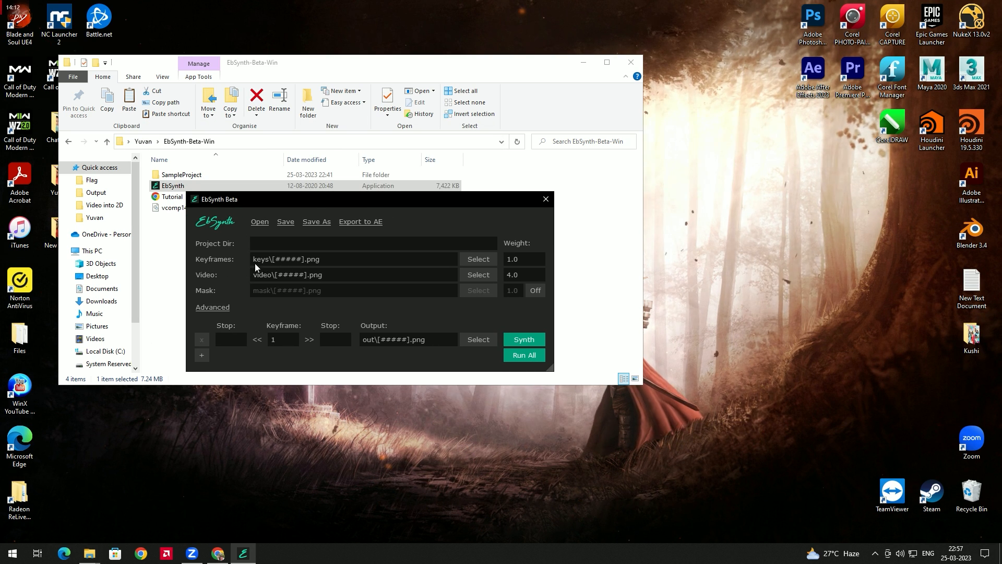
# Load the Converted000 image from the Yuvan folder on the Desktop as the EbSynth keyframe
pyautogui.click(476, 259)
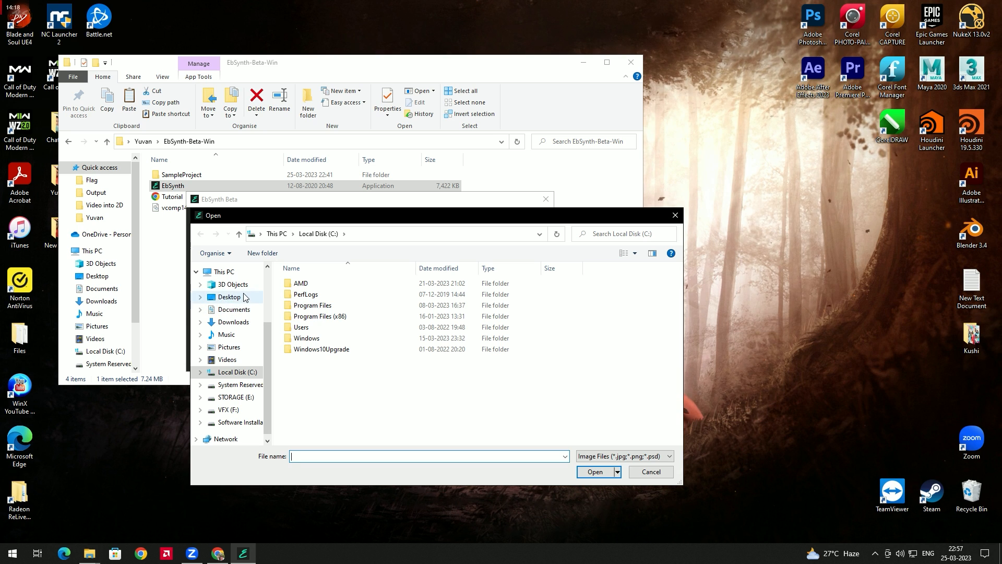
pyautogui.click(240, 298)
pyautogui.doubleClick(538, 292)
pyautogui.scroll(-2, 522, 334)
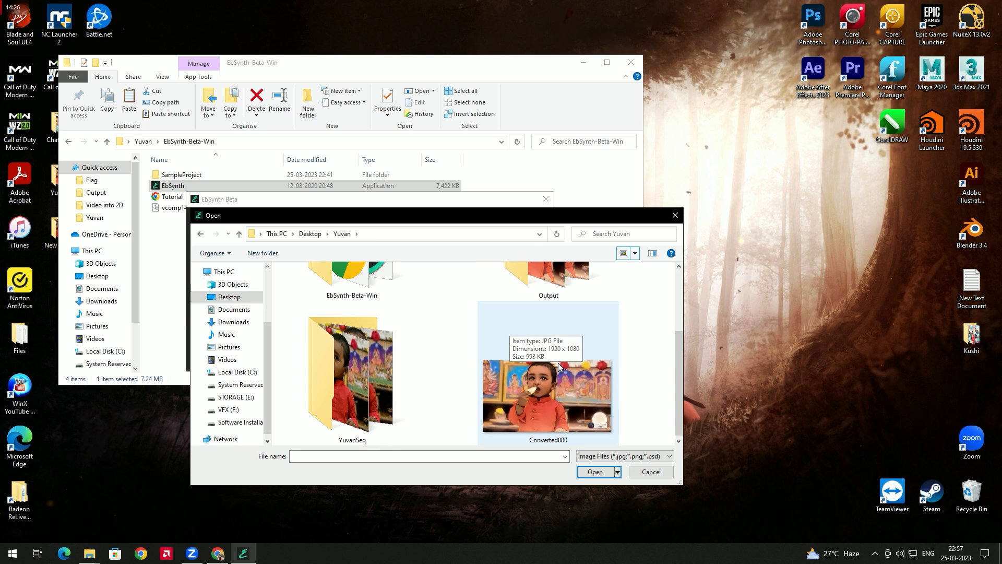
pyautogui.click(570, 414)
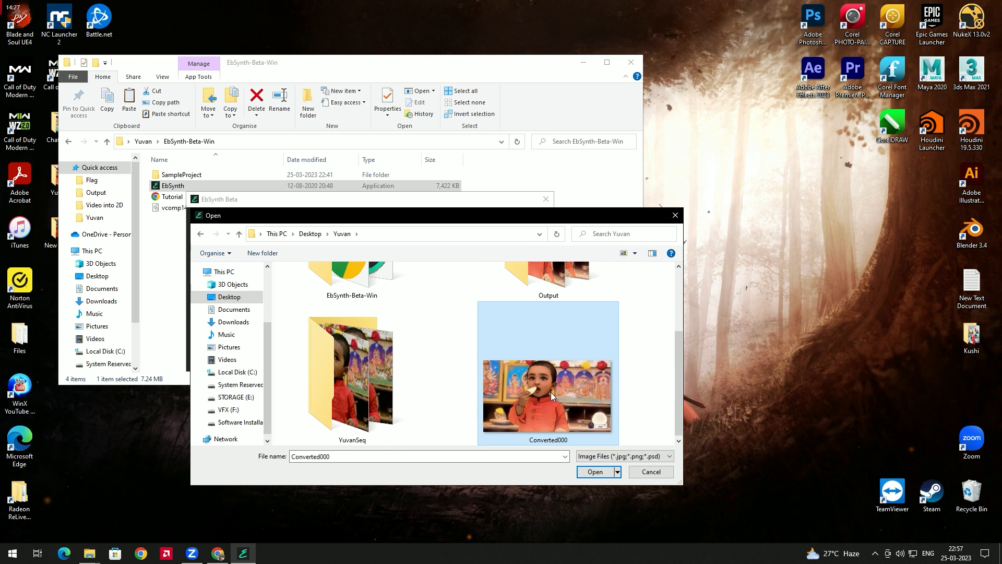
pyautogui.click(594, 472)
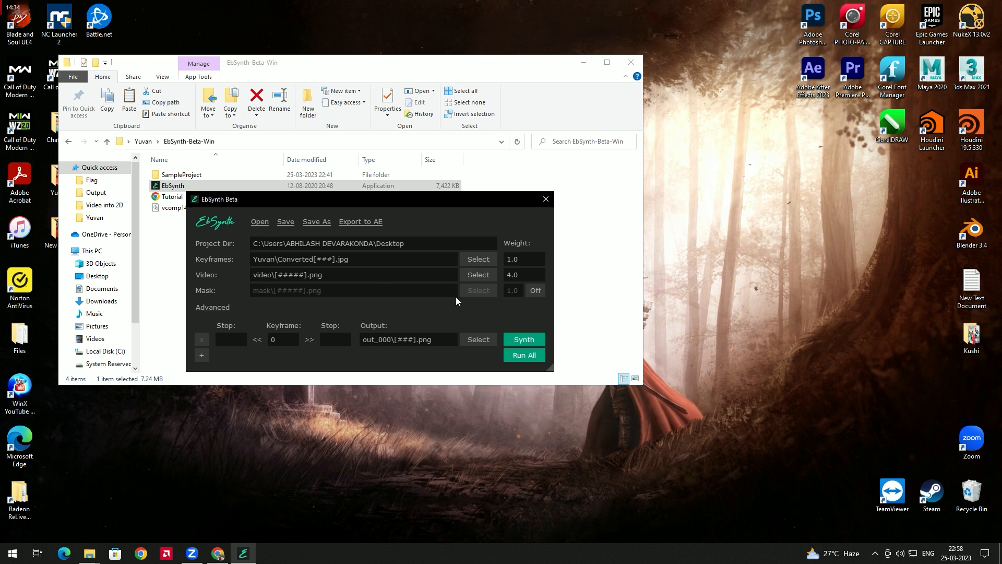
# Load the video frame sequence starting with Yuvan000 from the YuvanSeq folder as the EbSynth video
pyautogui.click(483, 276)
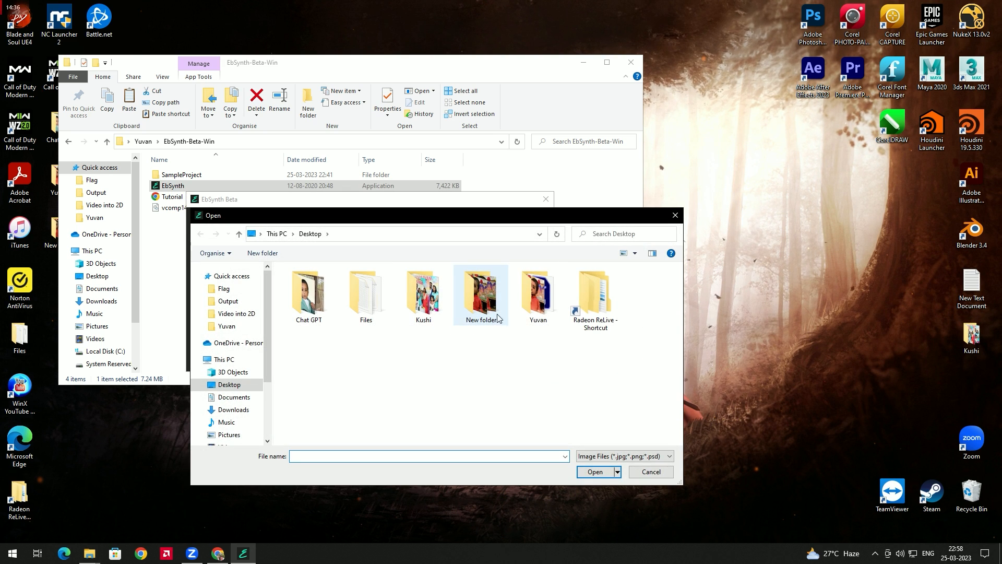
pyautogui.doubleClick(537, 295)
pyautogui.scroll(-2, 457, 327)
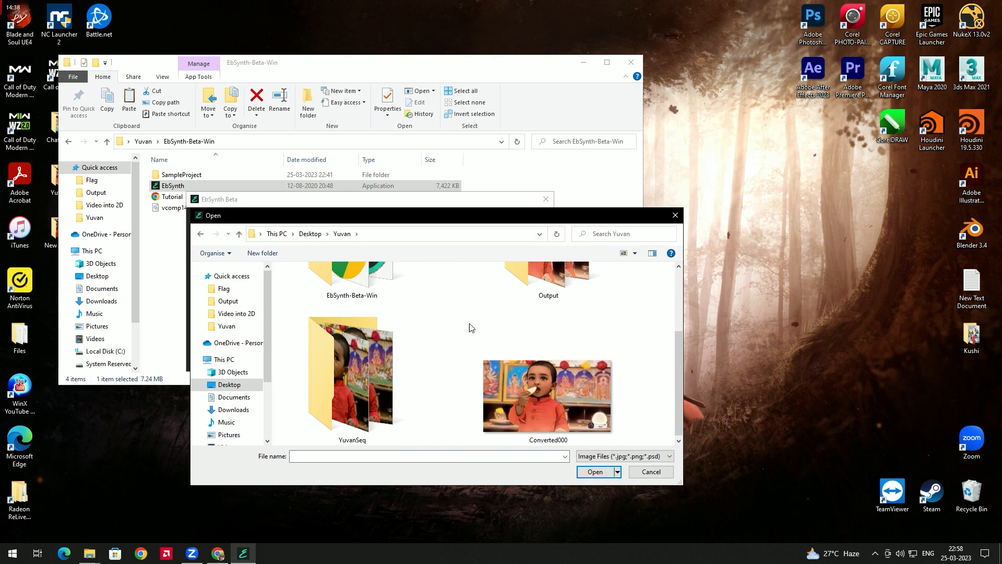
pyautogui.doubleClick(365, 384)
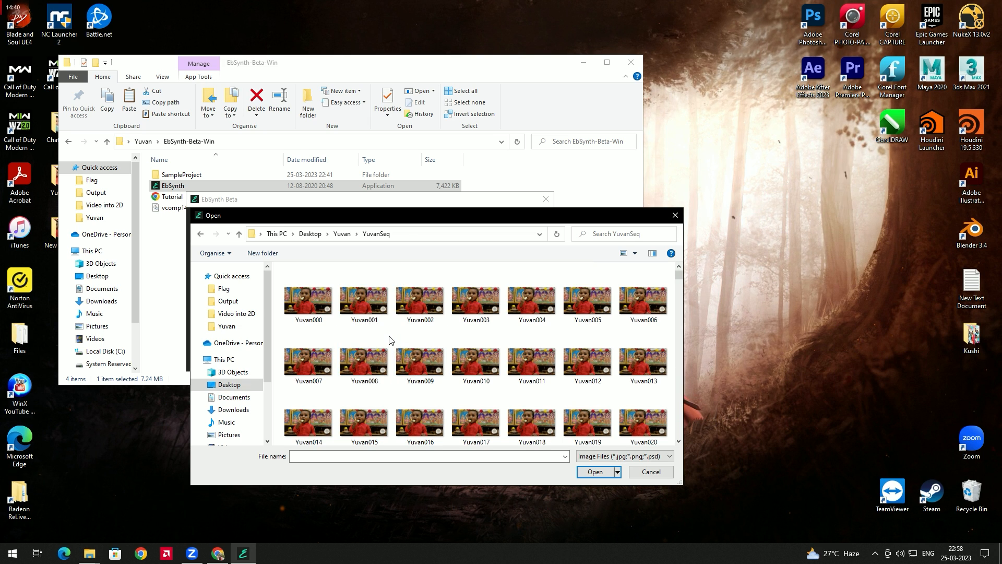
pyautogui.click(318, 312)
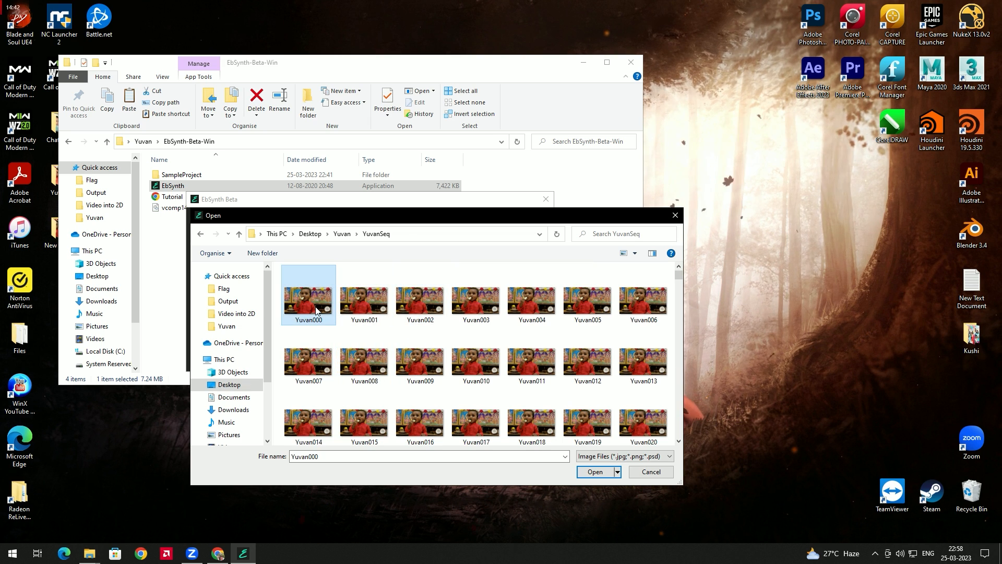
pyautogui.click(596, 472)
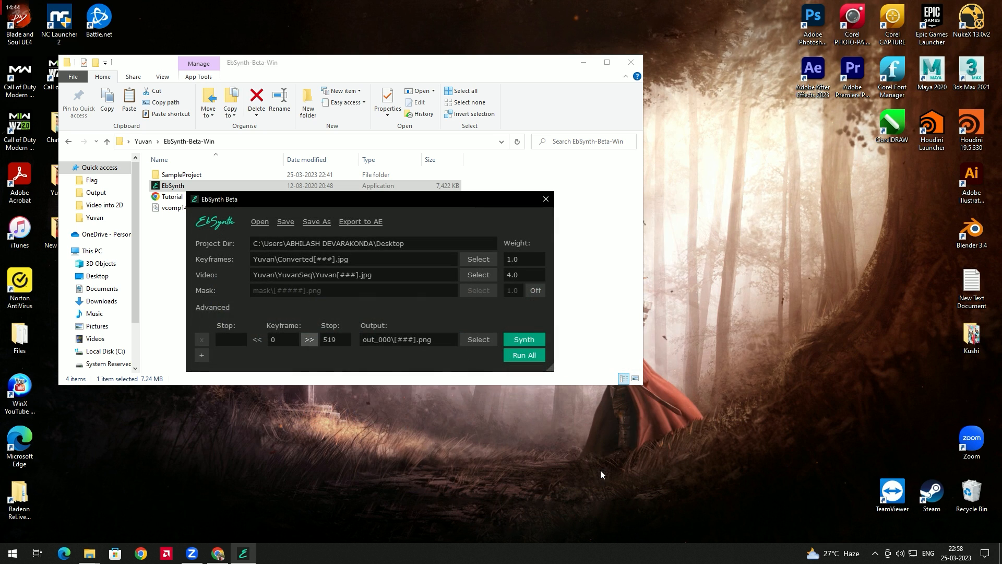
# Set the synthesis detail to High and direct the output to a new folder named OP inside the Yuvan folder
pyautogui.click(222, 308)
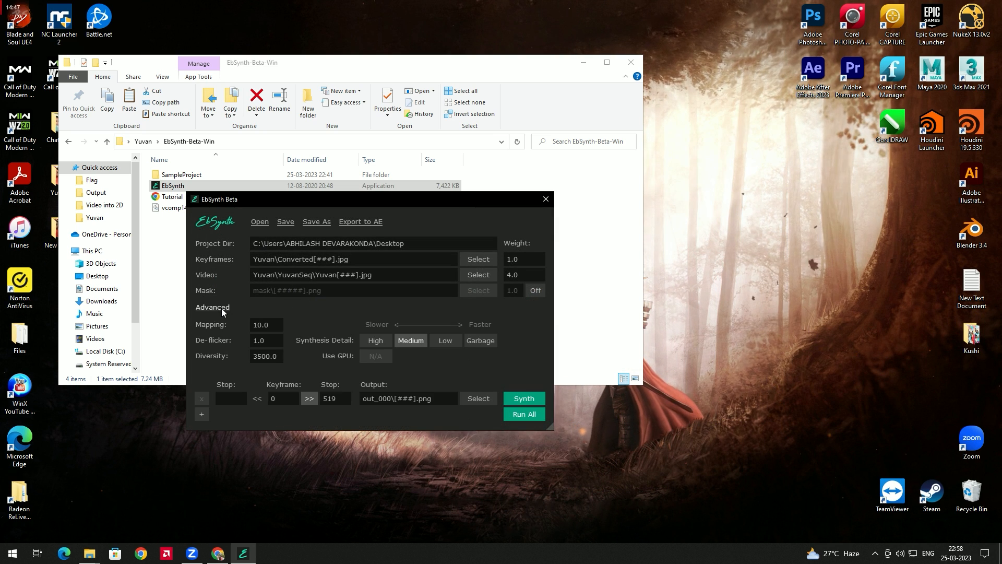
pyautogui.click(375, 341)
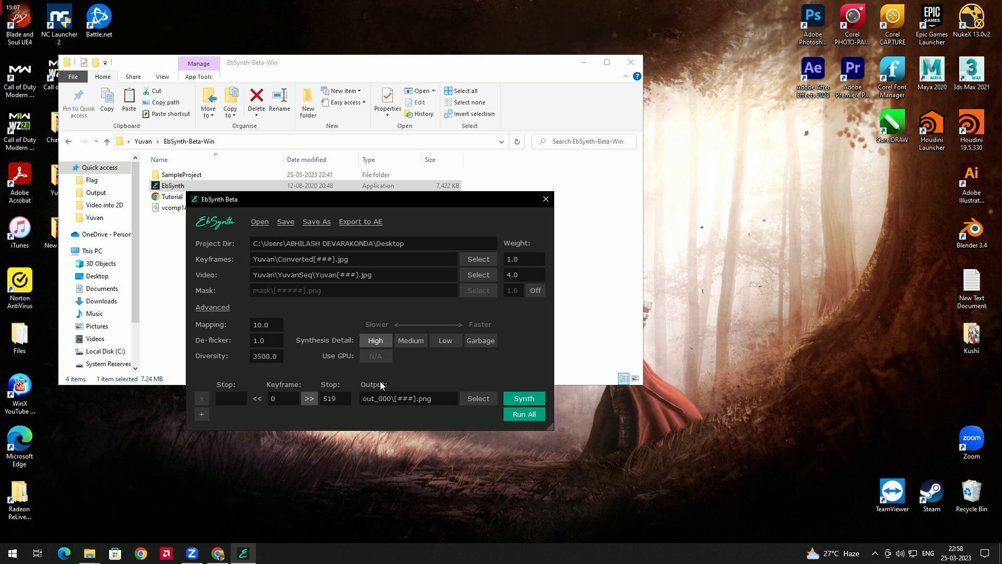
pyautogui.click(478, 398)
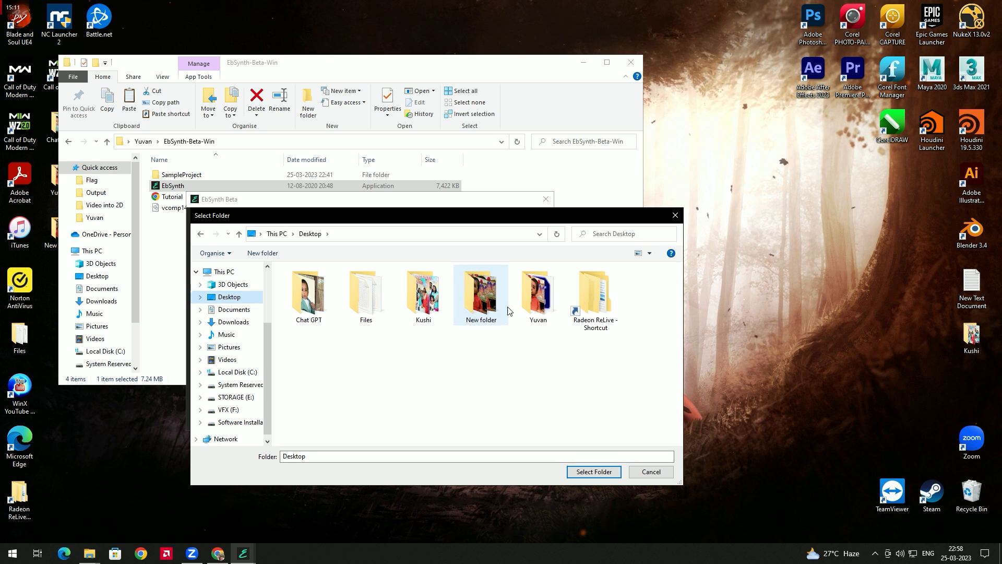
pyautogui.doubleClick(554, 299)
pyautogui.click(283, 256)
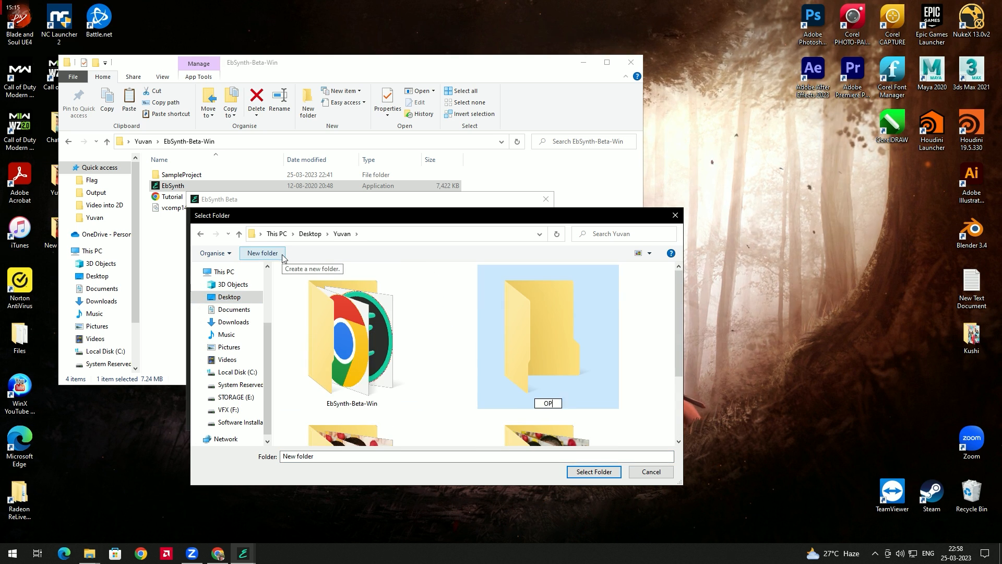
pyautogui.press('Return')
pyautogui.click(595, 472)
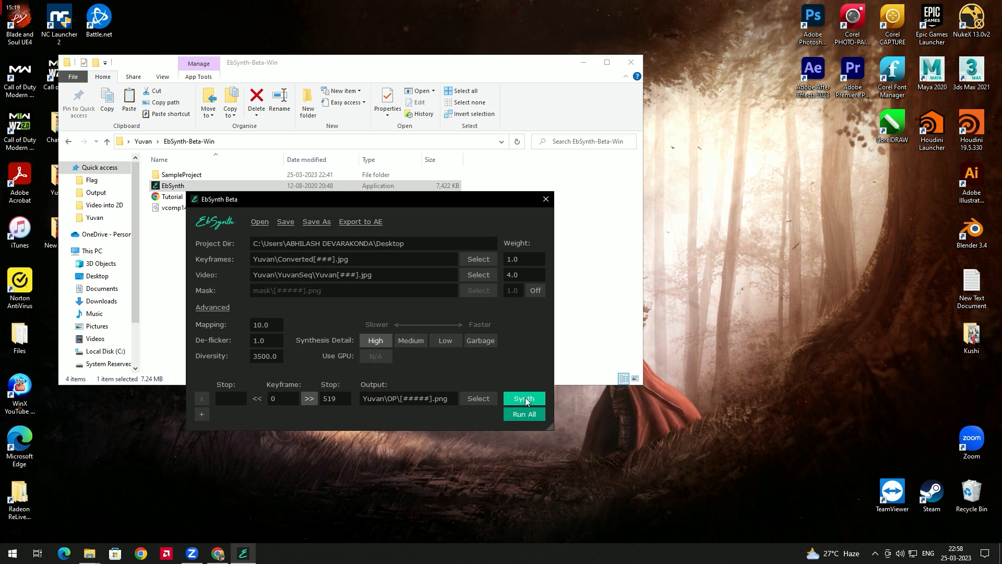
# Start synthesizing the frames and bring the EbSynth-Beta-Win folder window to the front
pyautogui.click(530, 399)
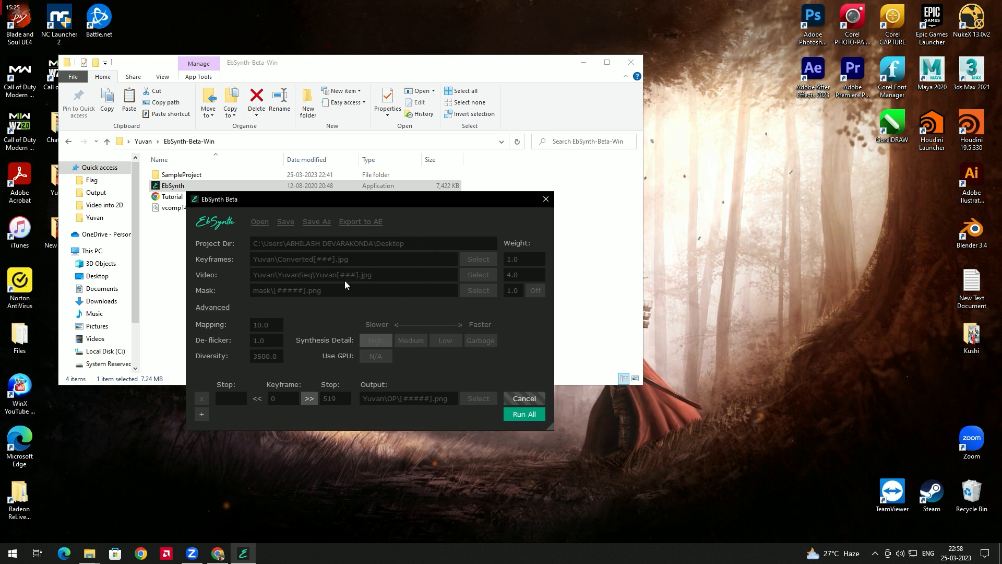
pyautogui.click(600, 204)
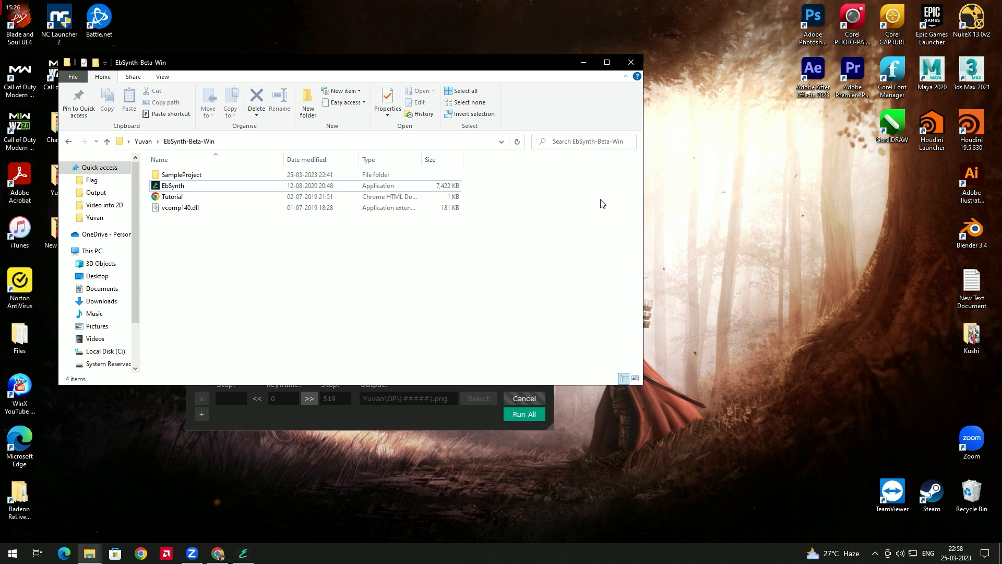
# Open the OP folder inside Yuvan on the Desktop and view the synthesized frames 00000 and 00001
pyautogui.click(583, 66)
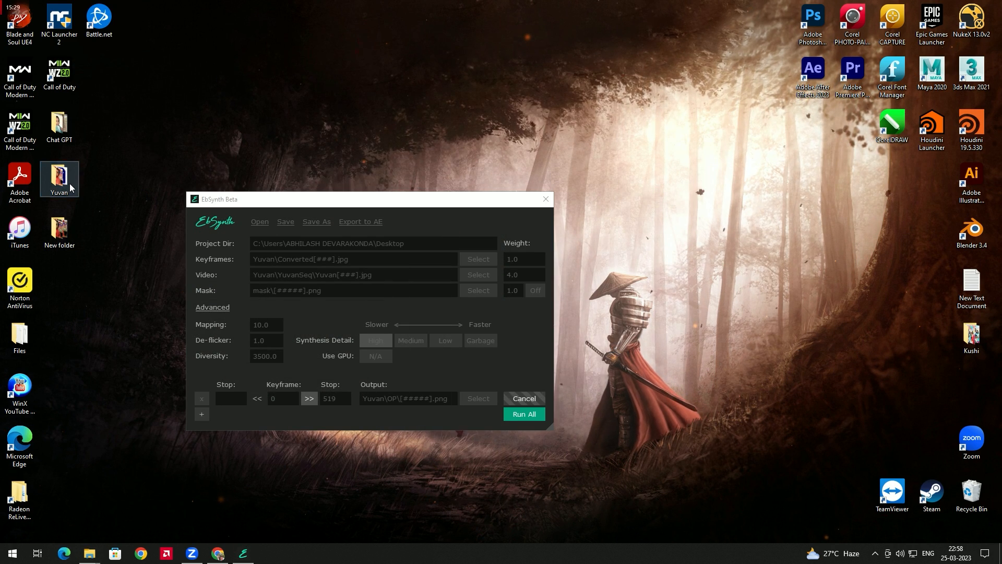
pyautogui.doubleClick(70, 183)
pyautogui.click(256, 200)
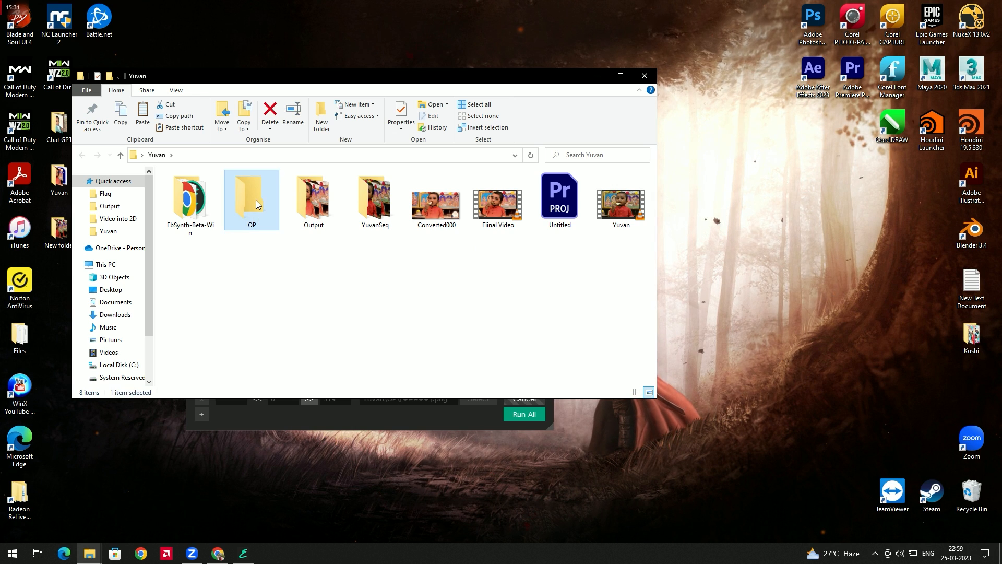
pyautogui.doubleClick(256, 200)
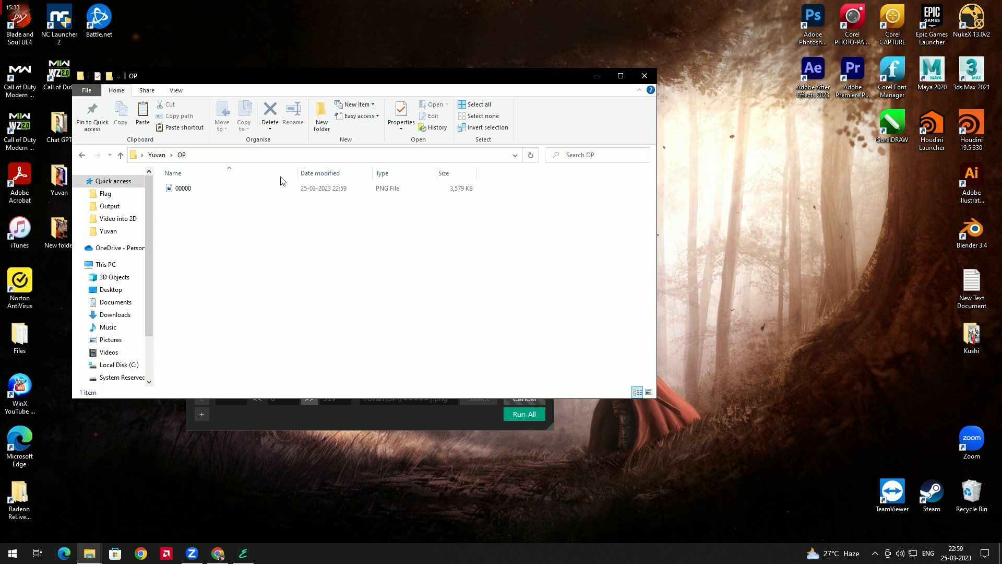
pyautogui.rightClick(226, 220)
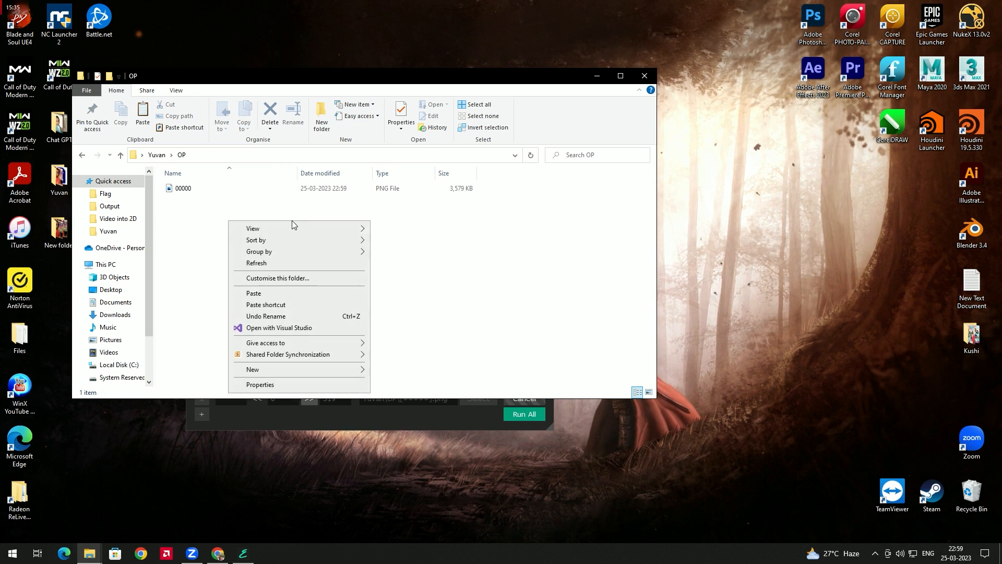
pyautogui.moveTo(389, 84); pyautogui.dragTo(657, 63)
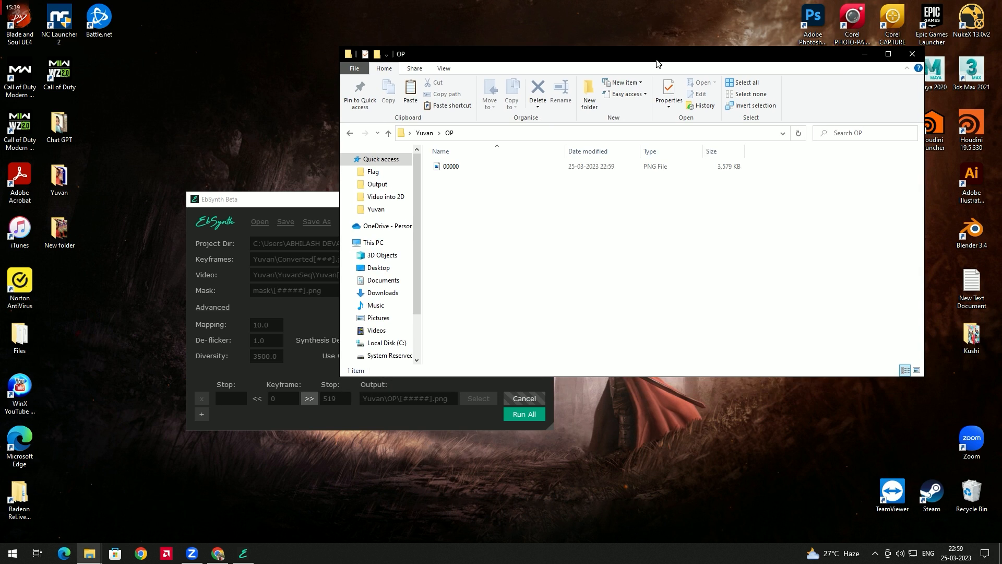
pyautogui.doubleClick(452, 167)
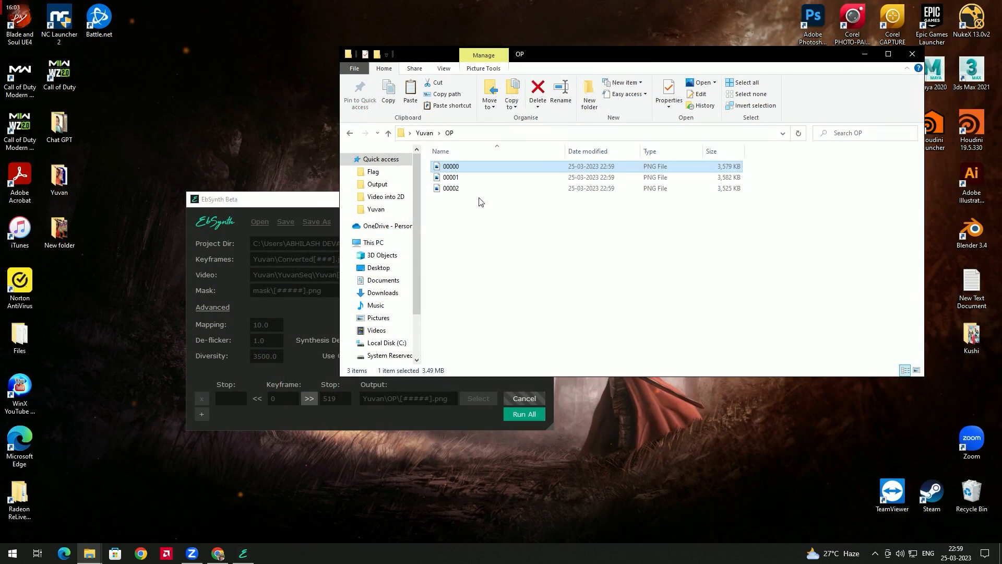
pyautogui.click(461, 180)
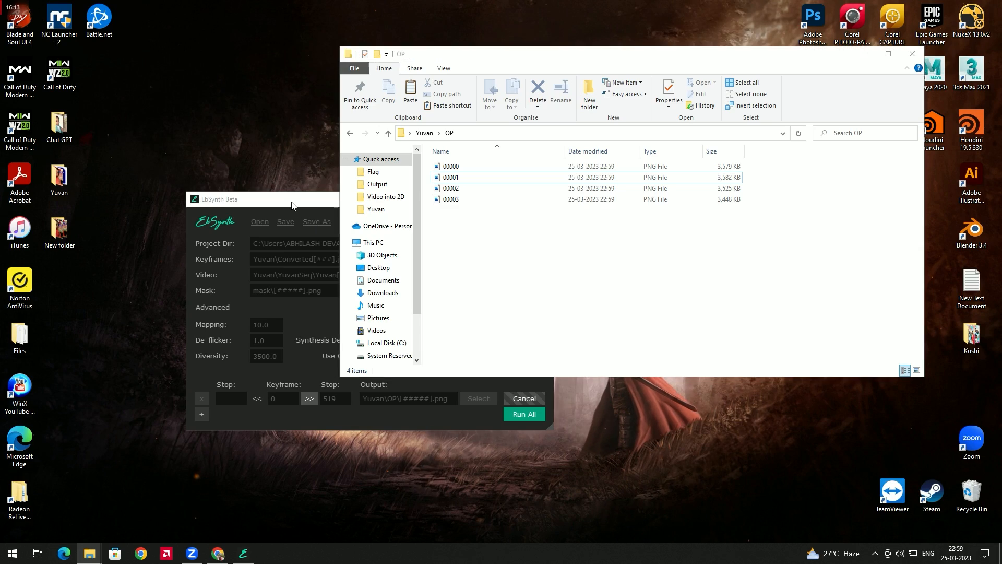
# Cancel the running EbSynth synthesis and return to the OP folder window
pyautogui.click(291, 205)
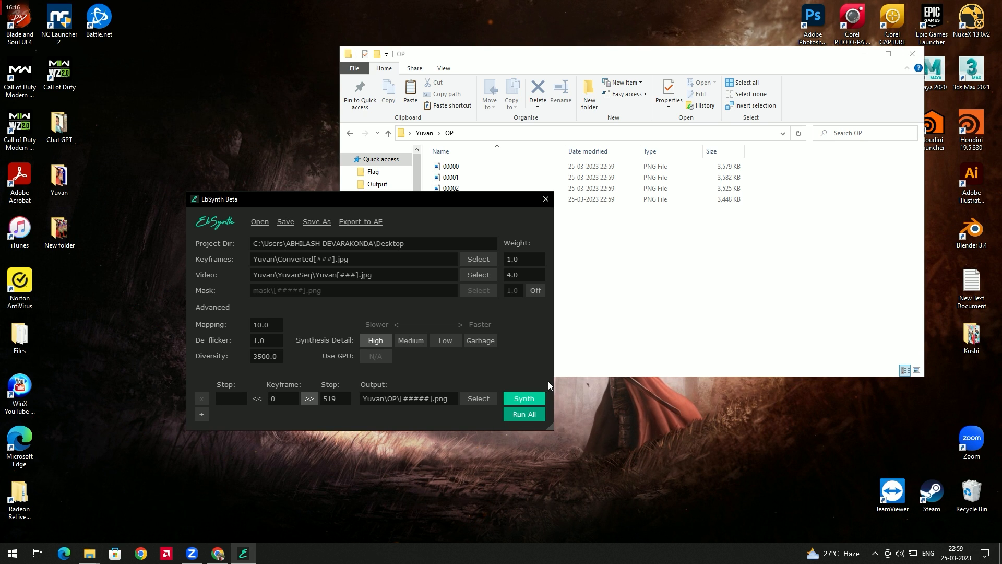
pyautogui.click(602, 305)
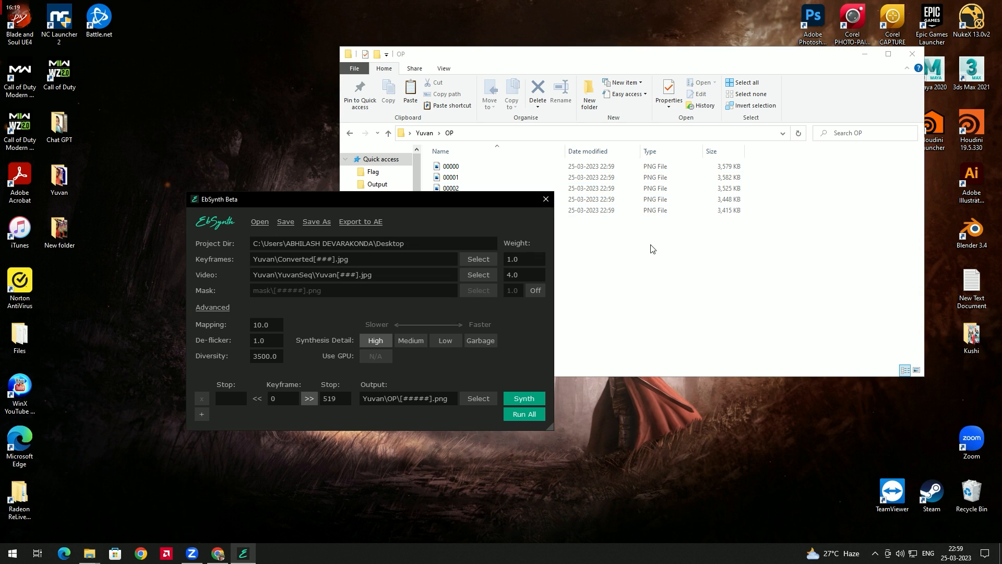
pyautogui.click(651, 248)
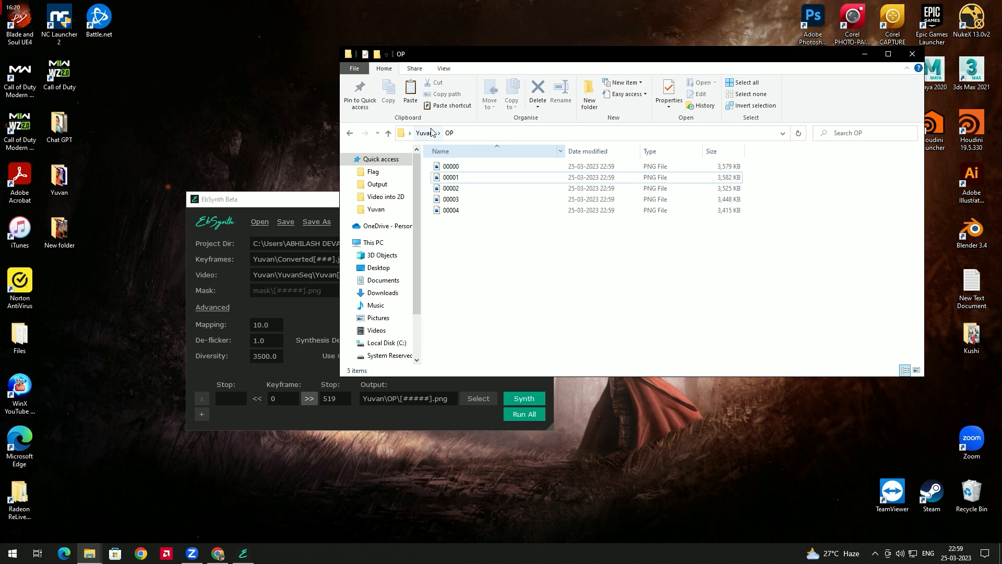
# Examine the finished stylized frames in Yuvan's Output folder one after another, from 00000 to 00022
pyautogui.click(425, 132)
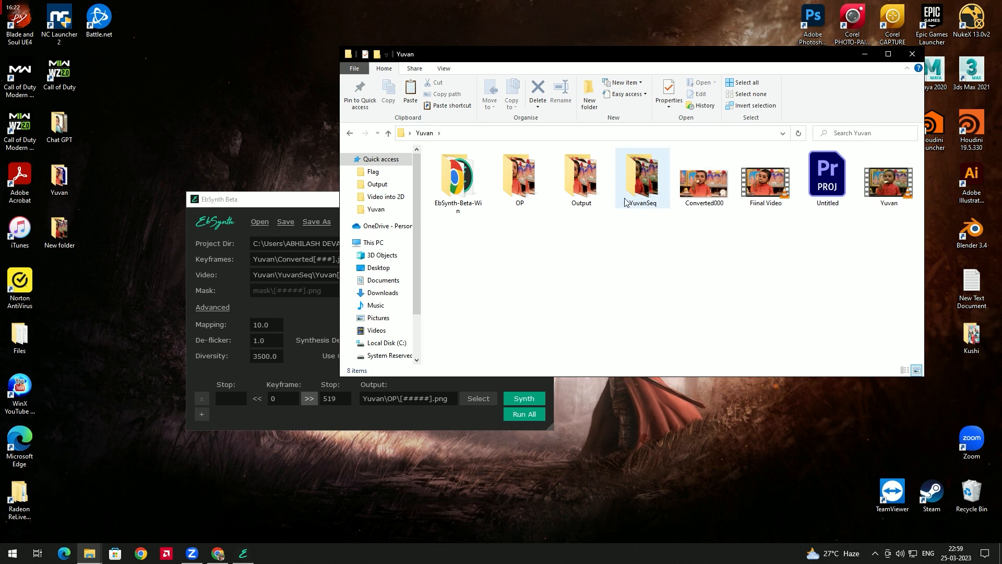
pyautogui.doubleClick(582, 180)
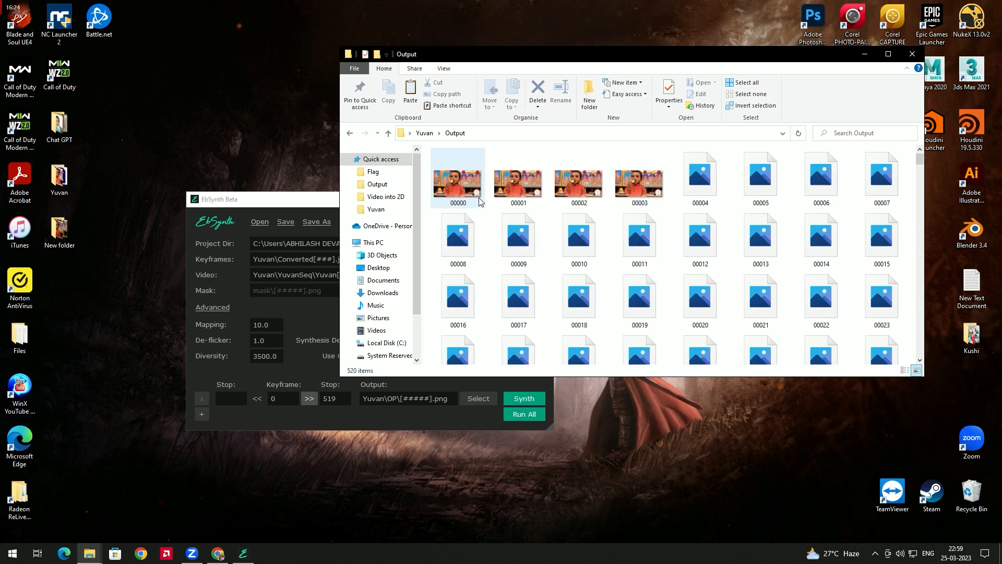
pyautogui.click(462, 184)
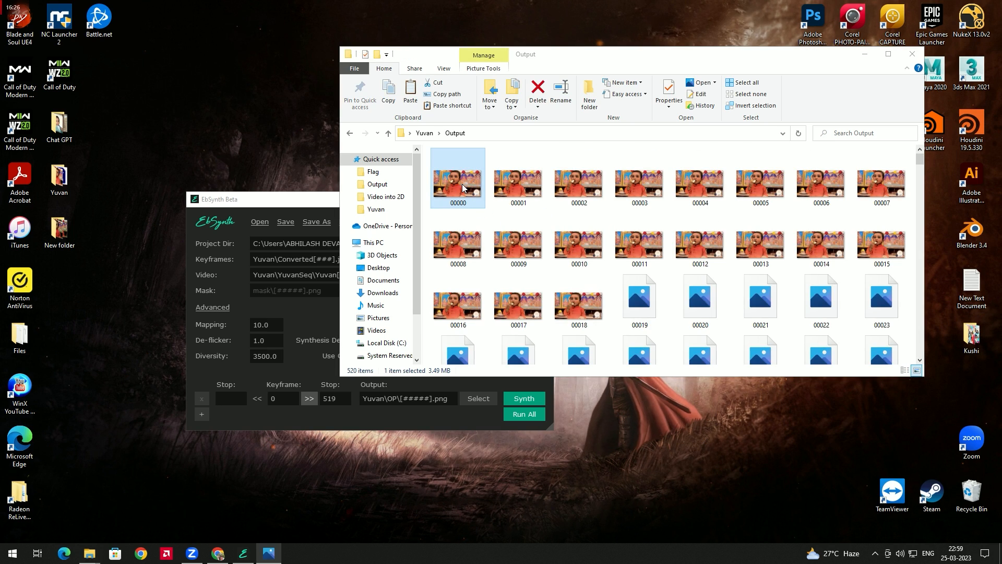
pyautogui.doubleClick(462, 184)
pyautogui.press('Right')
pyautogui.press('Right')
pyautogui.press('Right')
pyautogui.press('Right')
pyautogui.press('Right')
pyautogui.press('Right')
pyautogui.press('Right')
pyautogui.press('Right')
pyautogui.press('Right')
pyautogui.press('Right')
pyautogui.press('Right')
pyautogui.press('Right')
pyautogui.press('Right')
pyautogui.press('Right')
pyautogui.press('Right')
pyautogui.press('Right')
pyautogui.press('Right')
pyautogui.press('Right')
pyautogui.press('Right')
pyautogui.press('Right')
pyautogui.press('Right')
pyautogui.press('Right')
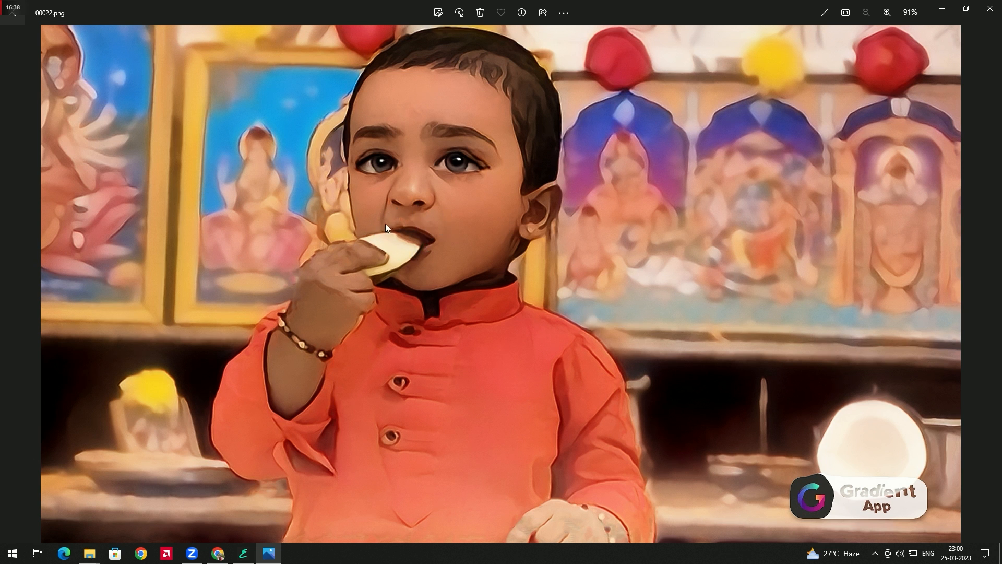
pyautogui.click(990, 9)
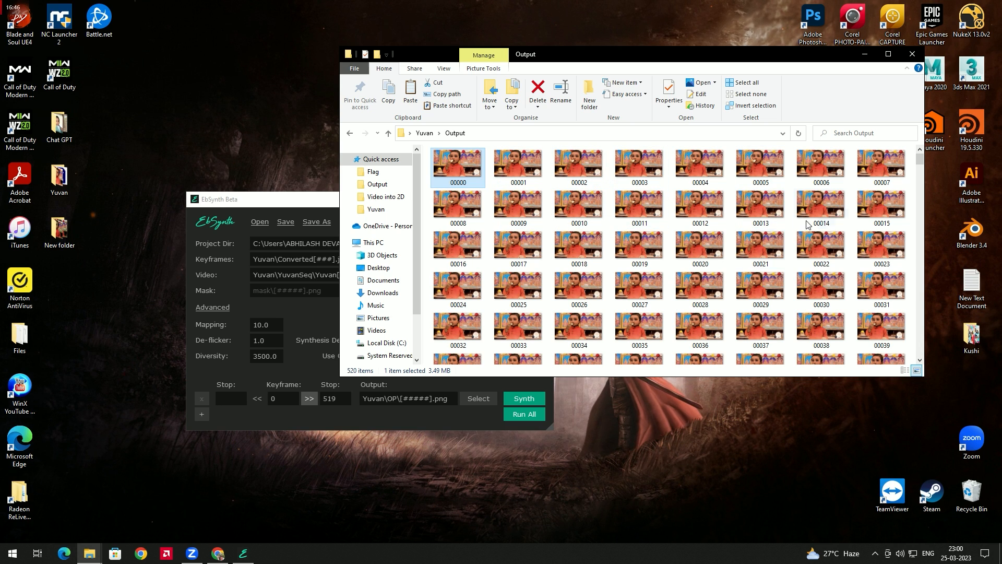
# Close EbSynth and switch to Premiere Pro, creating a new project named Untitled in the Desktop's Yuvan folder
pyautogui.click(327, 199)
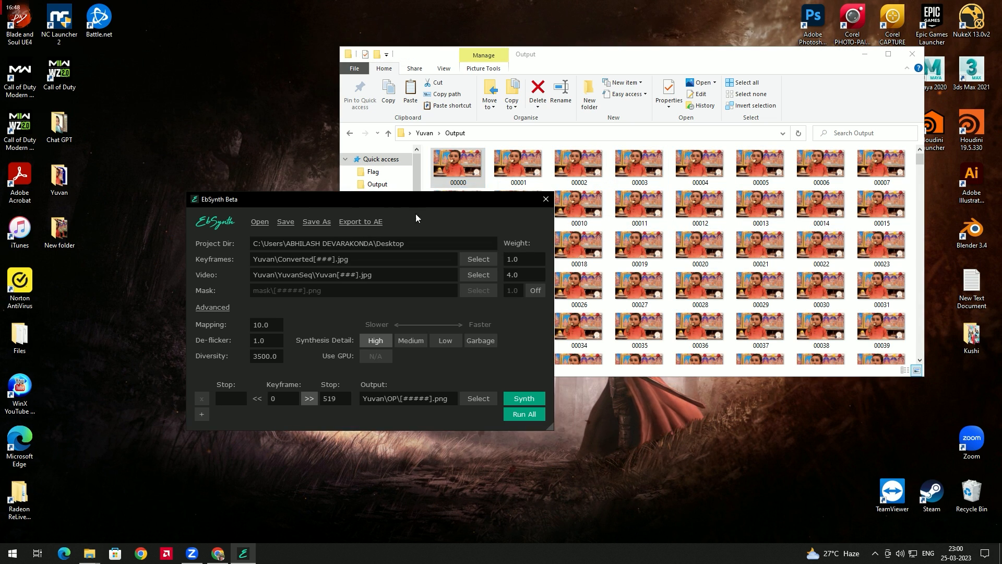
pyautogui.click(543, 199)
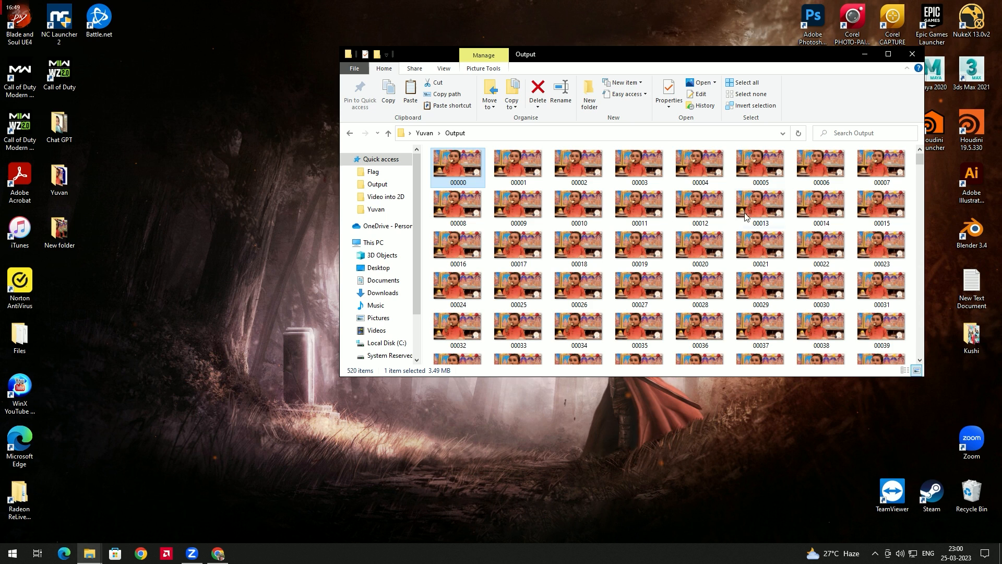
pyautogui.click(865, 54)
pyautogui.doubleClick(853, 71)
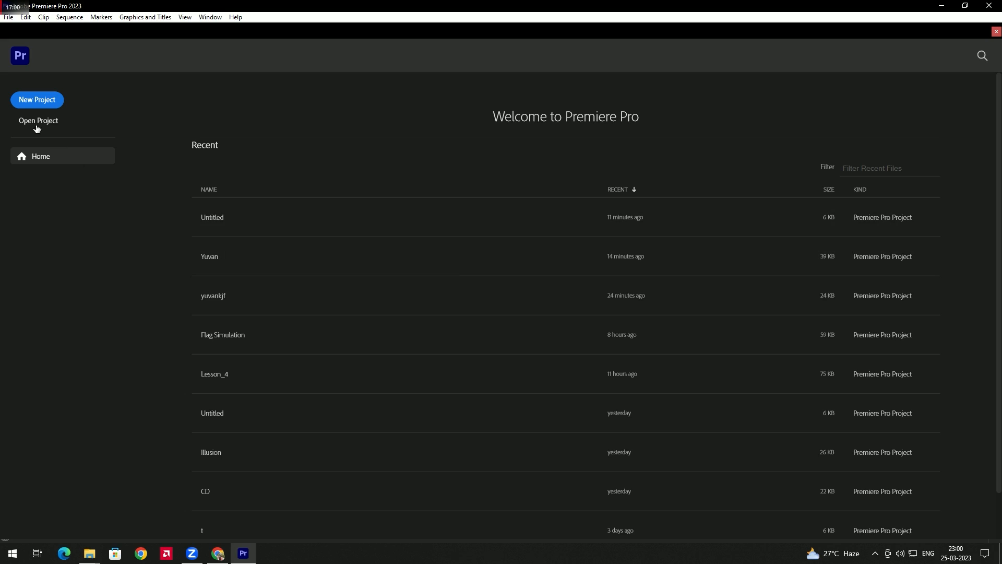
pyautogui.click(35, 99)
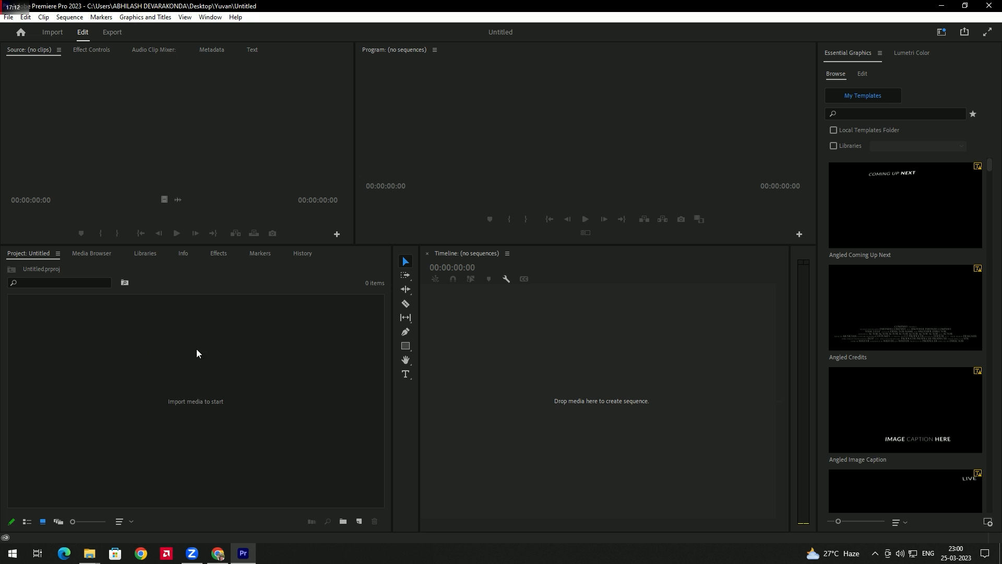
# Import the stylized frames in the Video into 2D project's Output folder as an image sequence starting with 00000
pyautogui.doubleClick(182, 348)
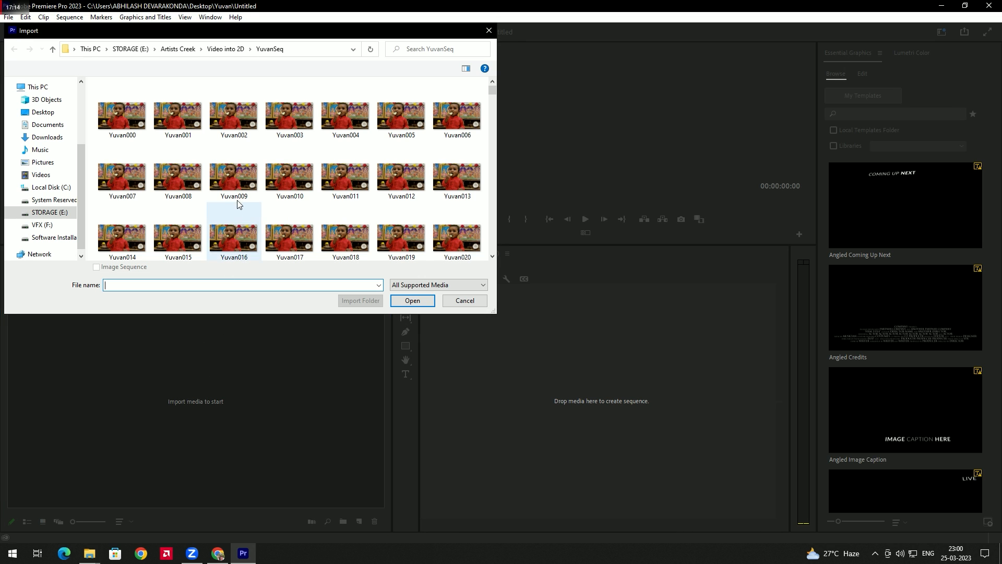
pyautogui.click(226, 53)
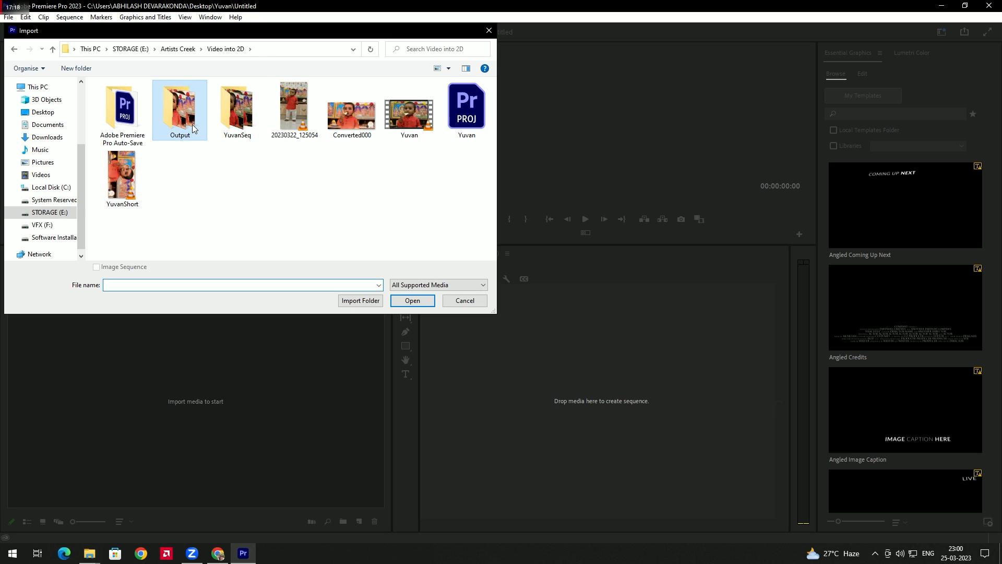
pyautogui.doubleClick(179, 110)
pyautogui.click(134, 124)
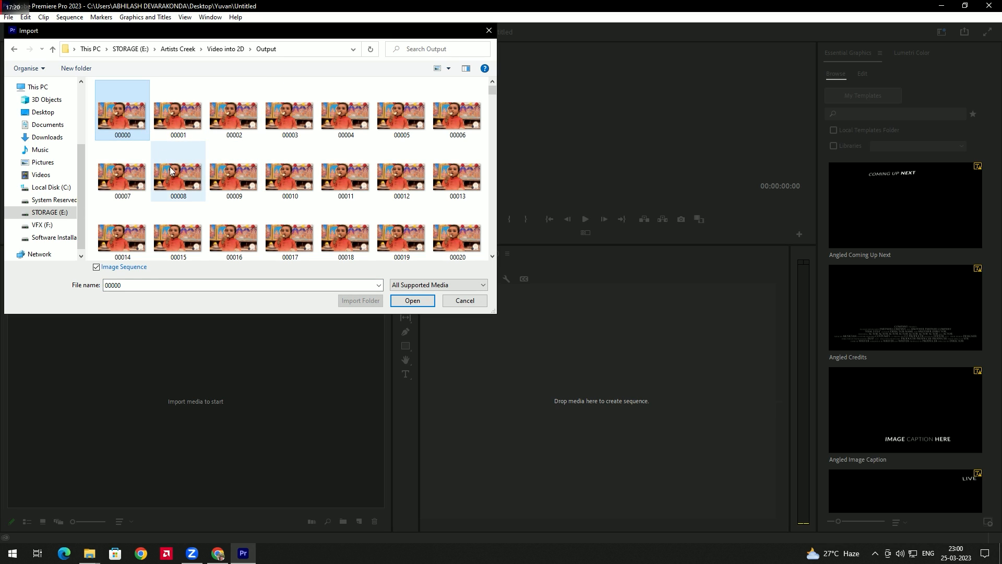
pyautogui.click(99, 268)
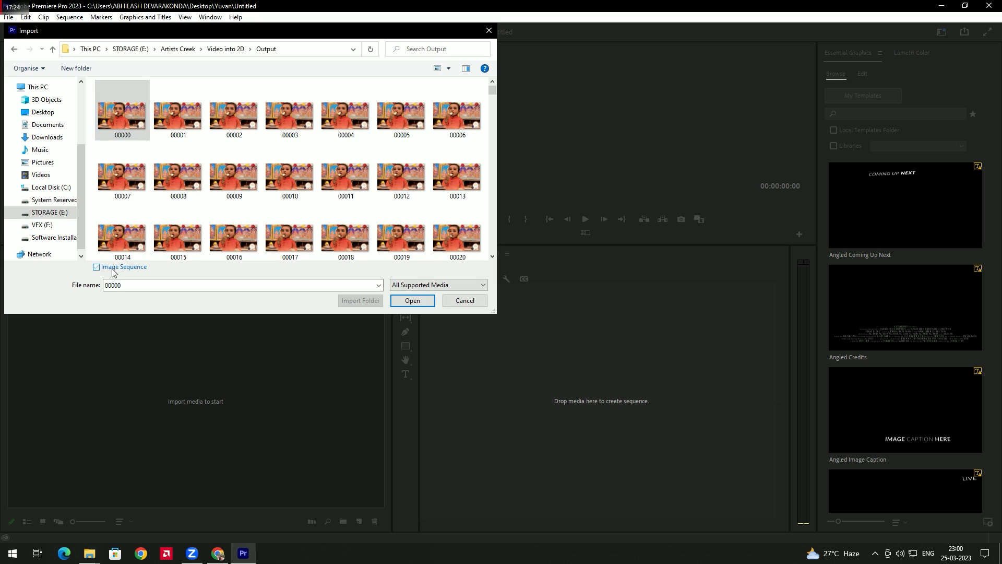
pyautogui.click(135, 117)
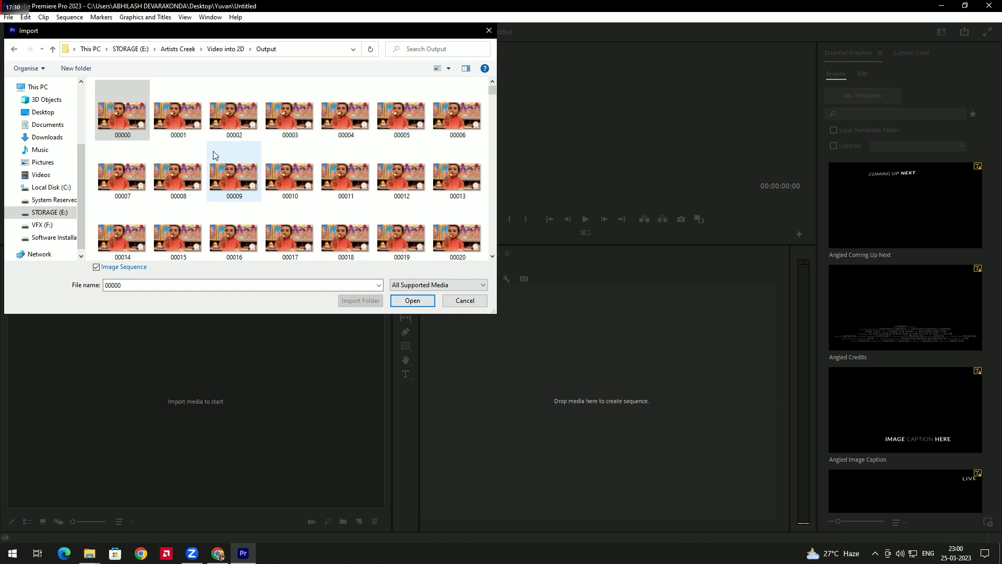
pyautogui.click(424, 301)
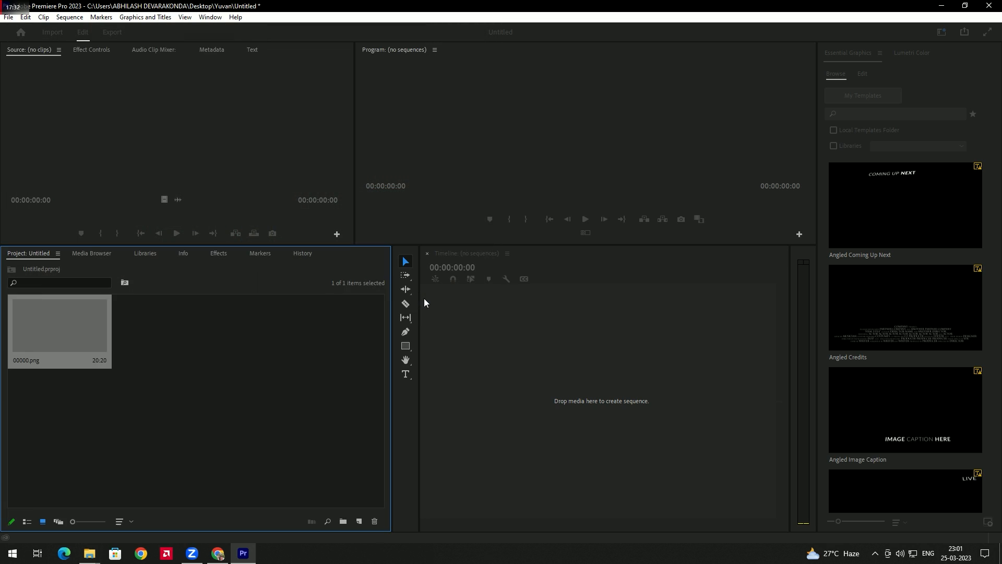
# Create a sequence from the imported 00000.png clip and preview it up to 00:00:15:22
pyautogui.moveTo(470, 378); pyautogui.dragTo(471, 377)
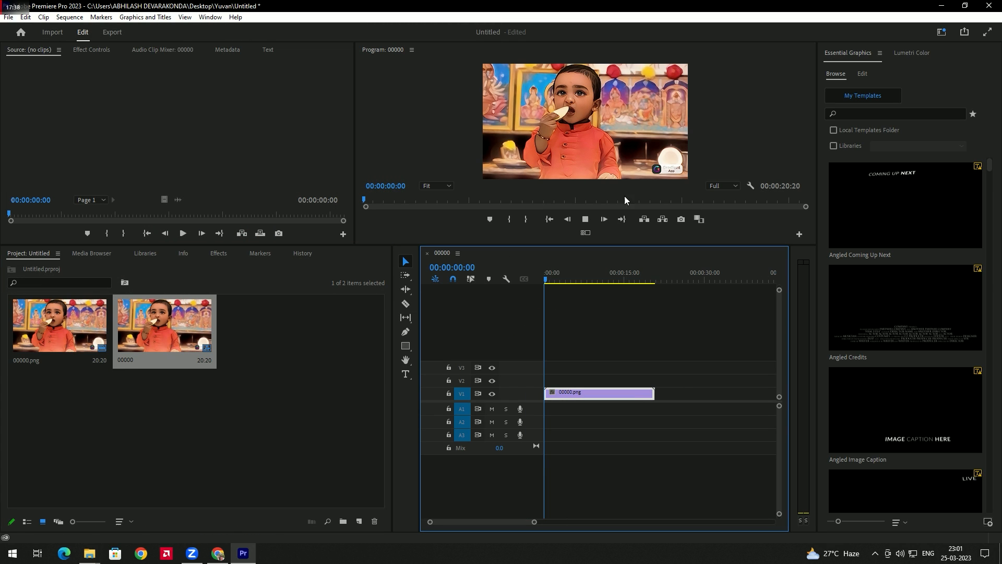
pyautogui.moveTo(554, 279); pyautogui.dragTo(628, 286)
pyautogui.click(320, 349)
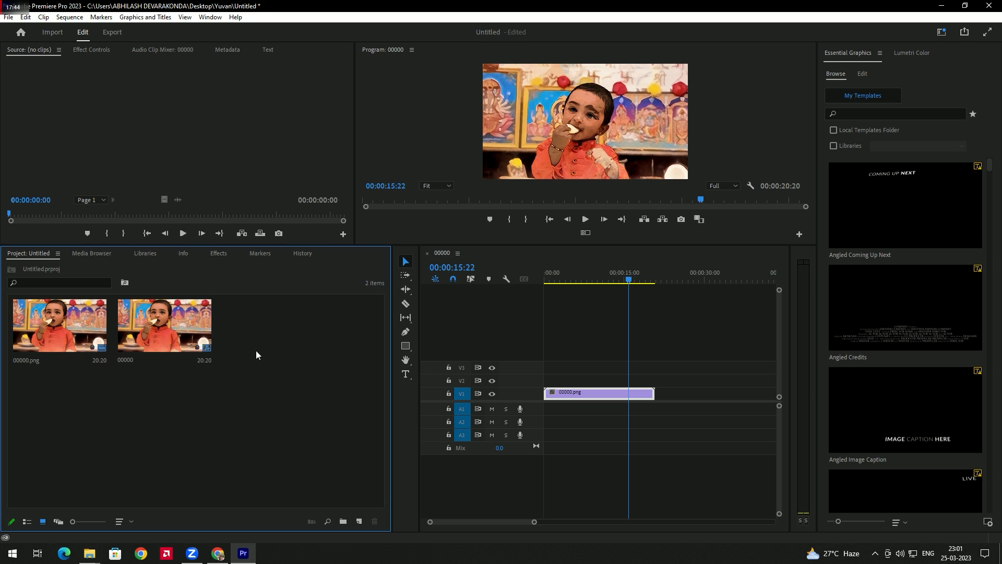
# Open the media export settings for the 00000 sequence and keep H.264 as the format
pyautogui.doubleClick(184, 331)
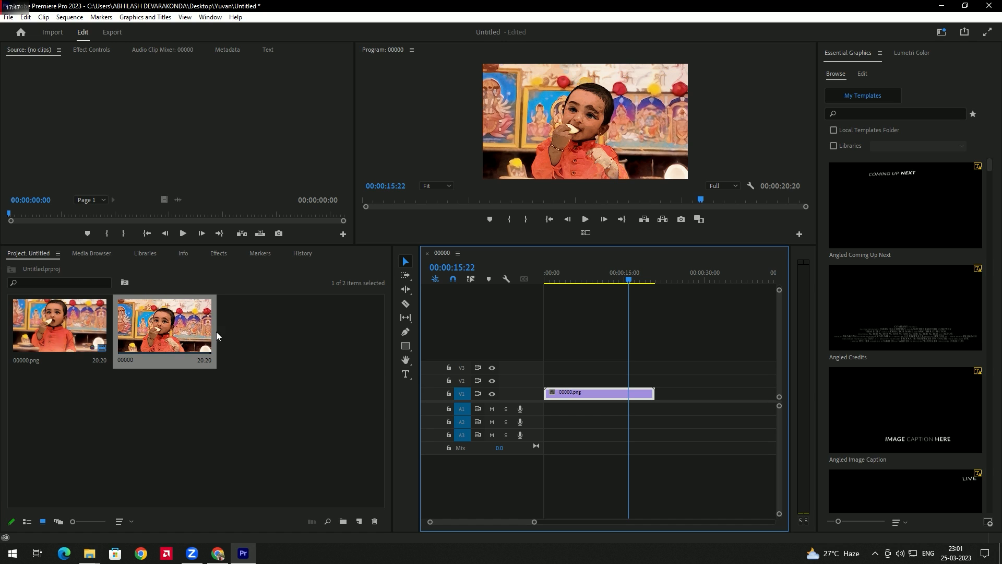
pyautogui.click(9, 17)
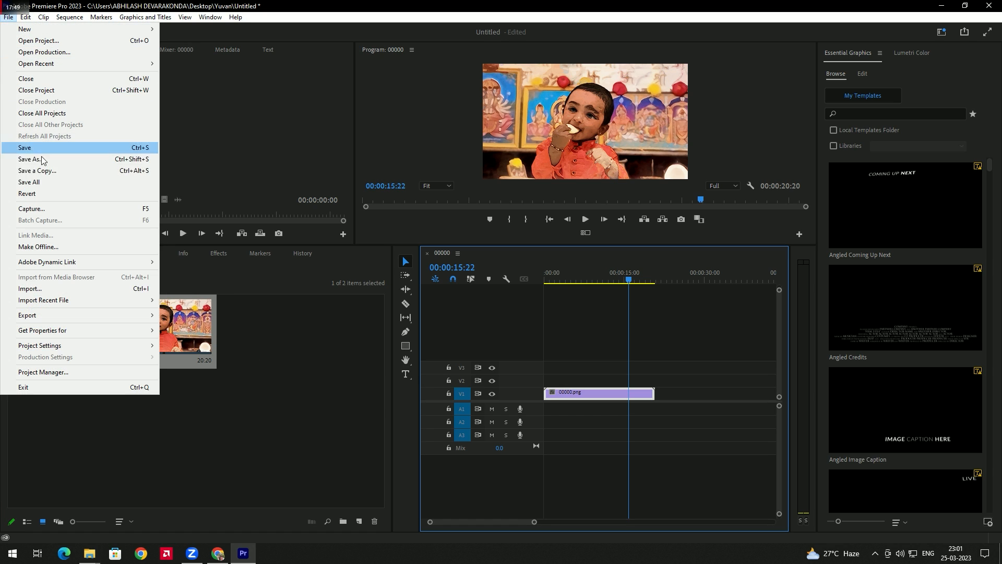
pyautogui.moveTo(86, 317)
pyautogui.click(185, 315)
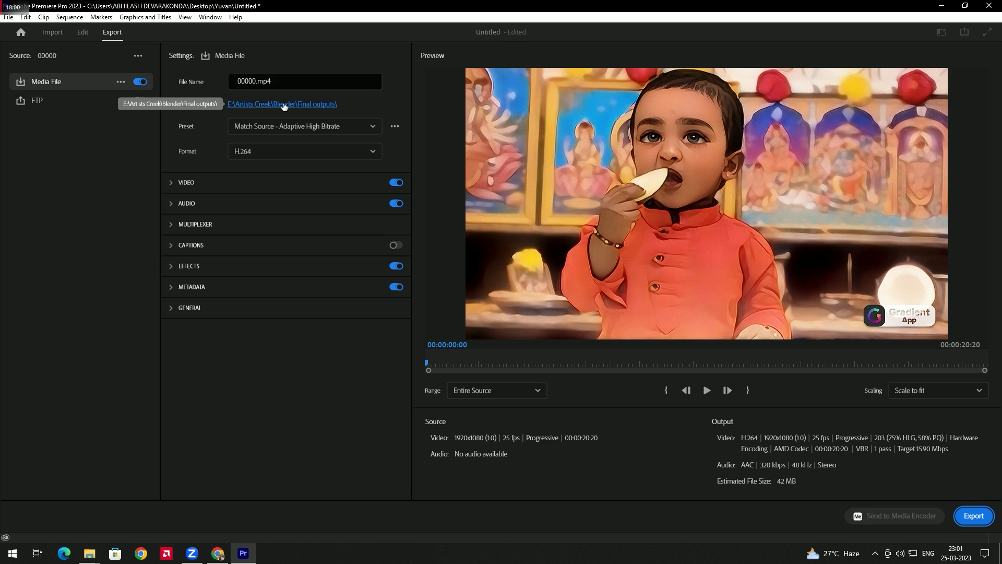
pyautogui.click(262, 152)
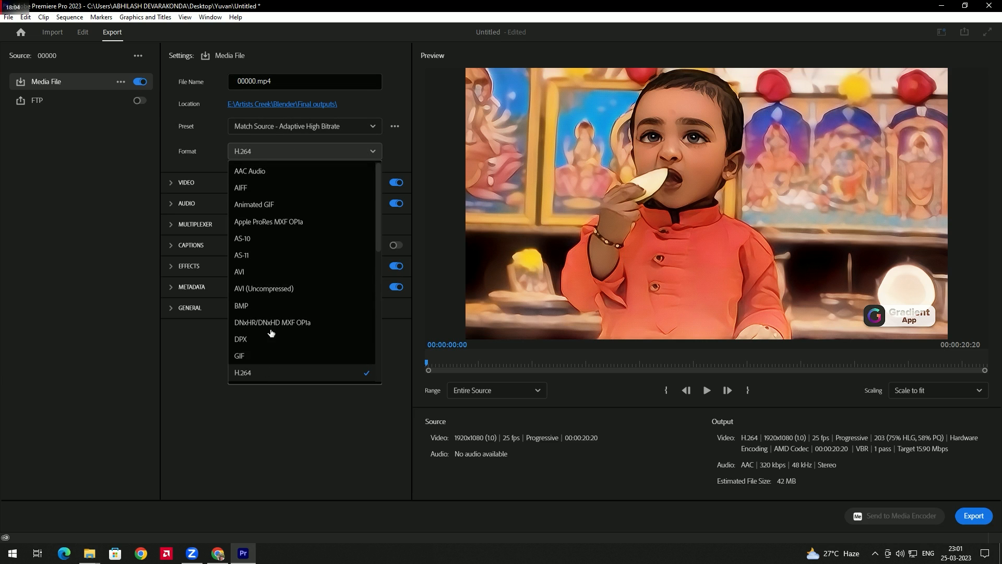
pyautogui.click(292, 151)
# Set the export location to the Desktop, keeping 00000 as the file name
pyautogui.click(293, 104)
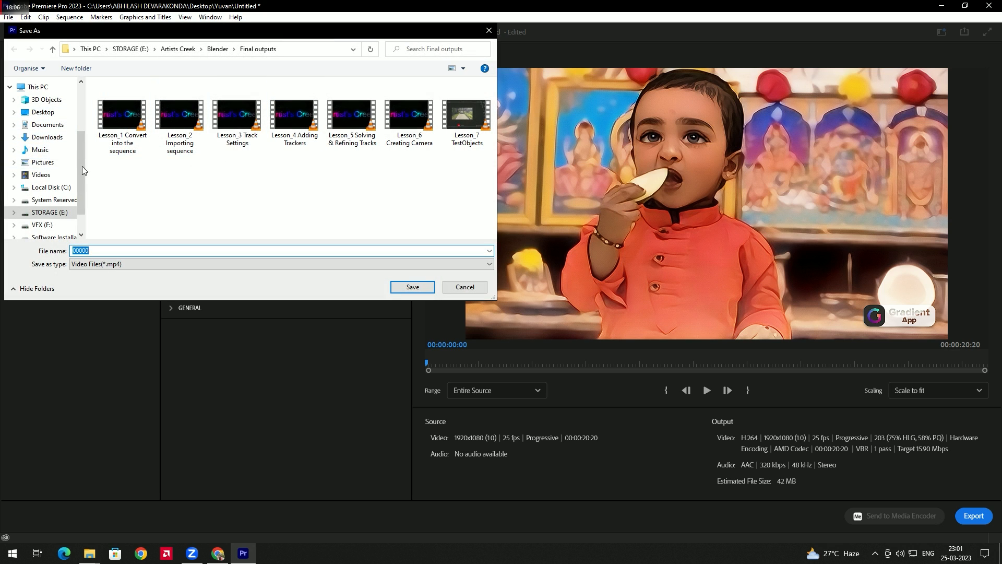
pyautogui.moveTo(81, 170); pyautogui.dragTo(81, 126)
pyautogui.click(43, 200)
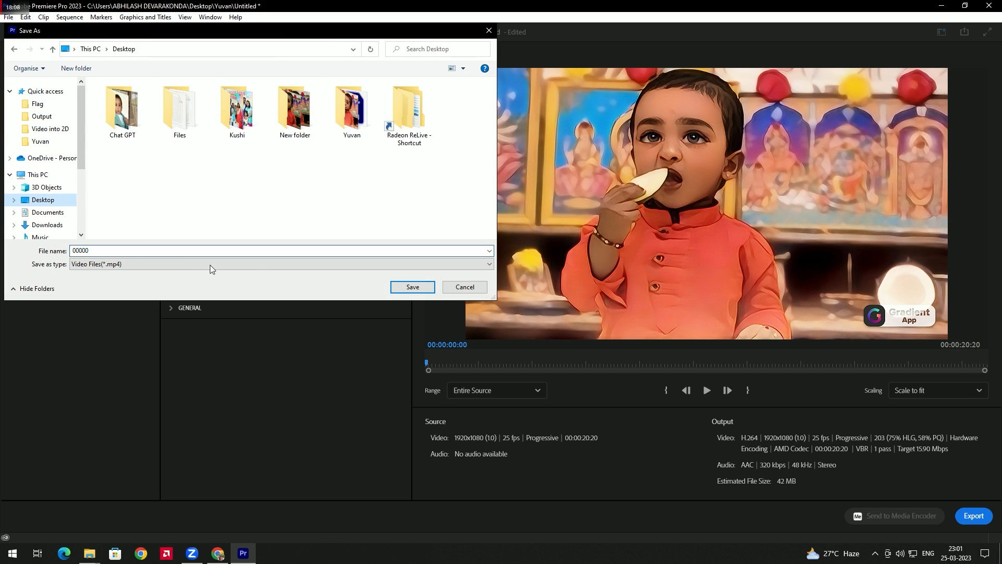
pyautogui.doubleClick(123, 252)
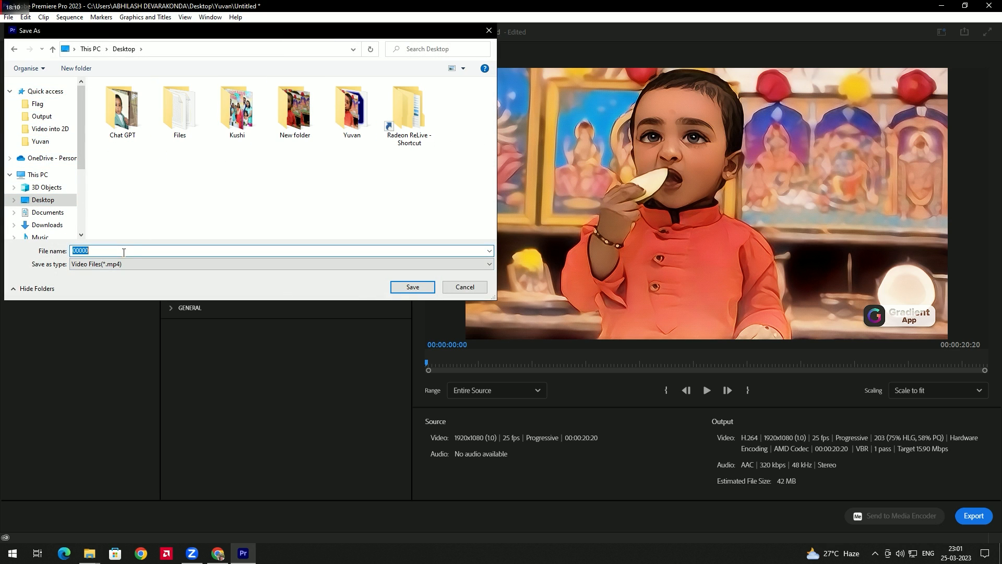
pyautogui.click(412, 287)
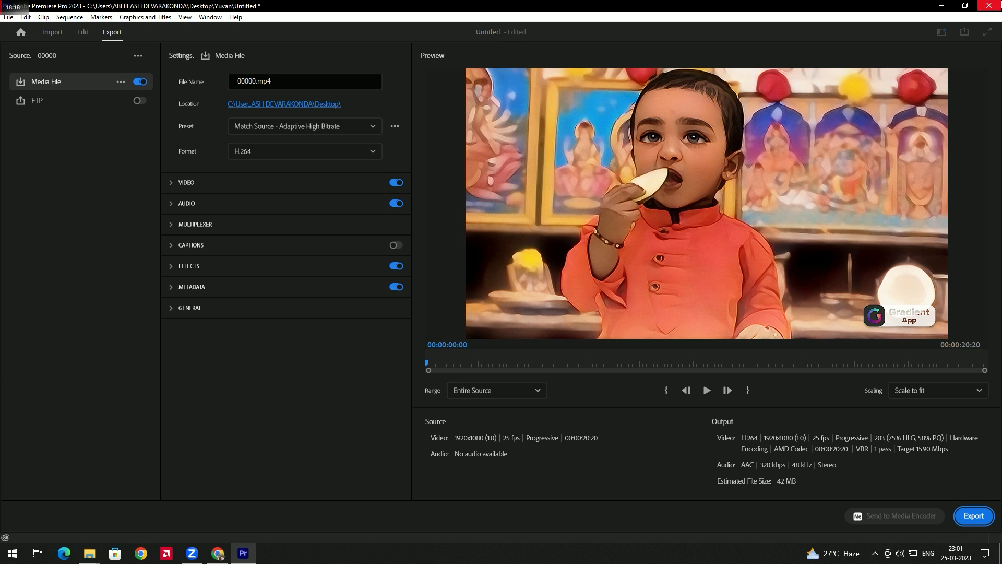
# Close Premiere Pro and play Fiinal Video from the Yuvan folder in VLC, pausing and scrubbing back to review the cartoon result
pyautogui.click(988, 5)
pyautogui.click(500, 286)
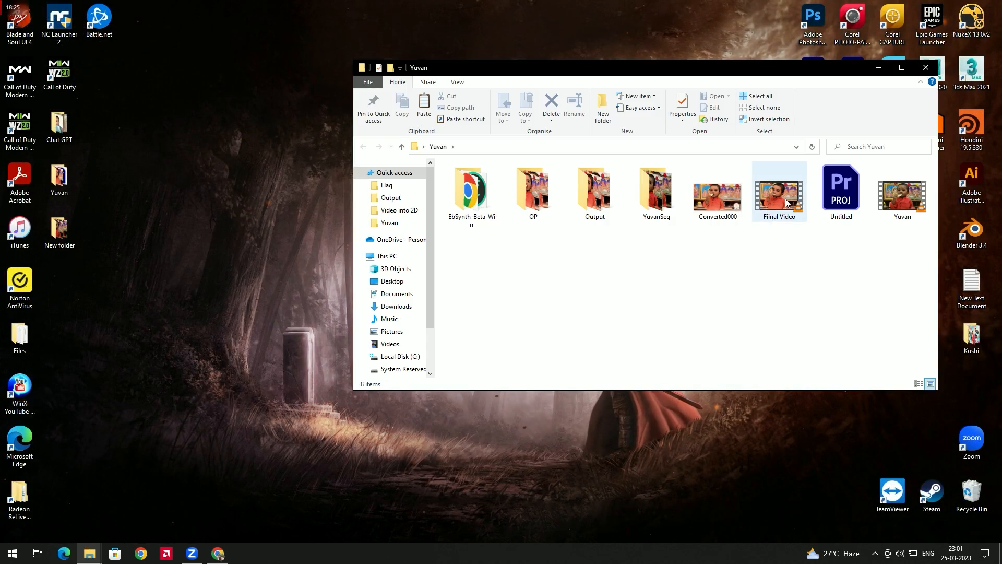
pyautogui.doubleClick(786, 199)
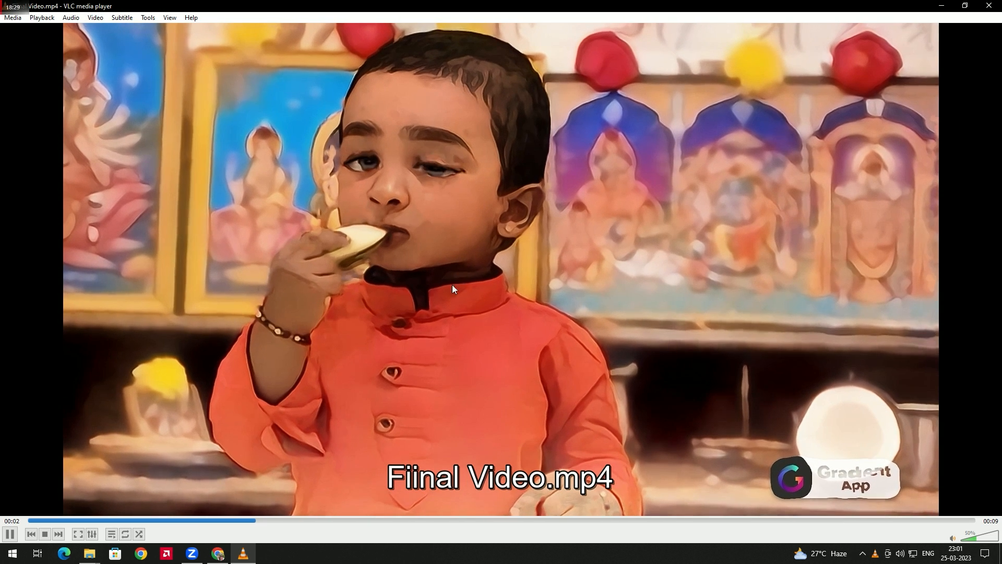
pyautogui.press('space')
pyautogui.moveTo(254, 523); pyautogui.dragTo(212, 525)
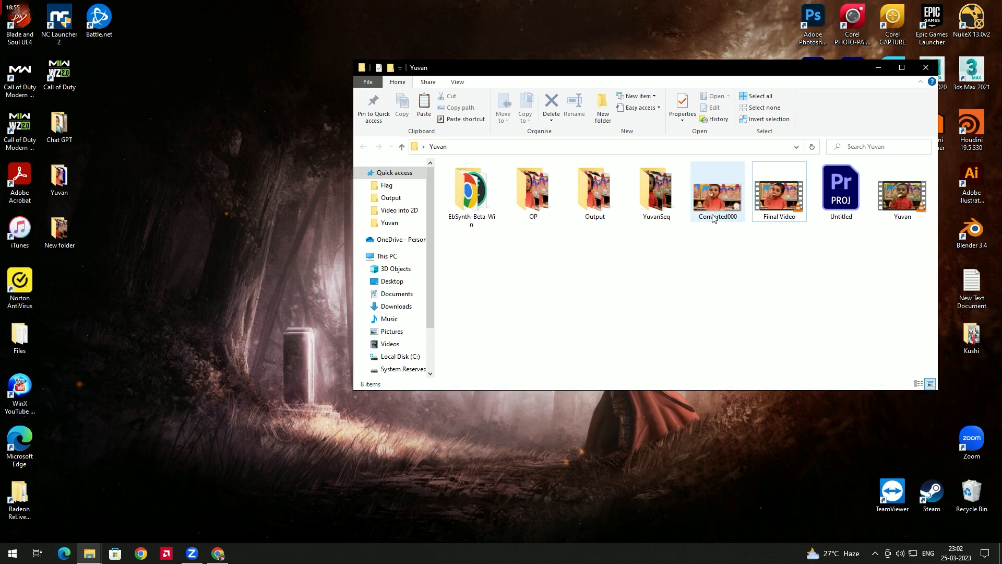
# Compare the frame number in the Converted000 image's name with that of the first frame, Yuvan000, in the YuvanSeq folder, without renaming either
pyautogui.click(713, 209)
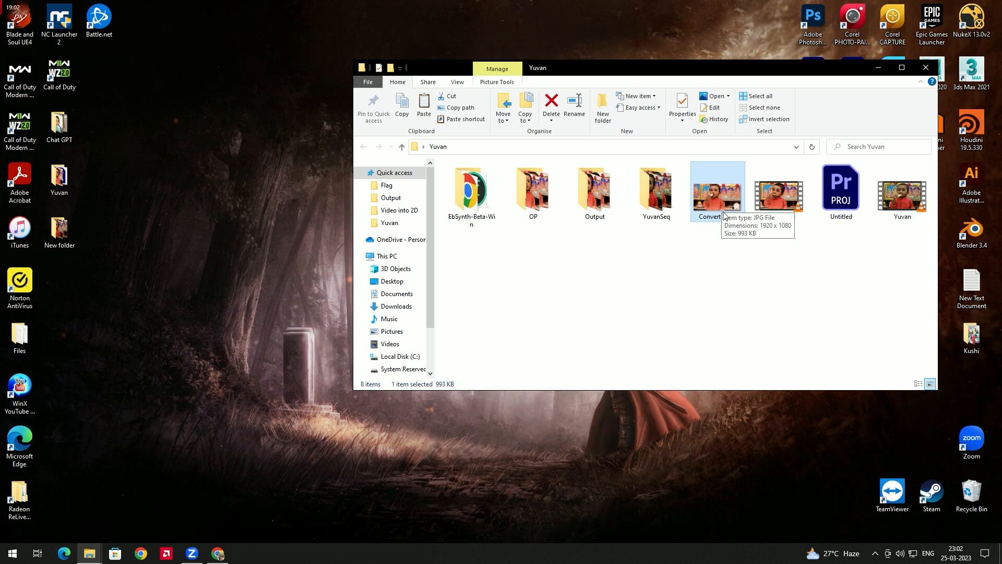
pyautogui.doubleClick(723, 214)
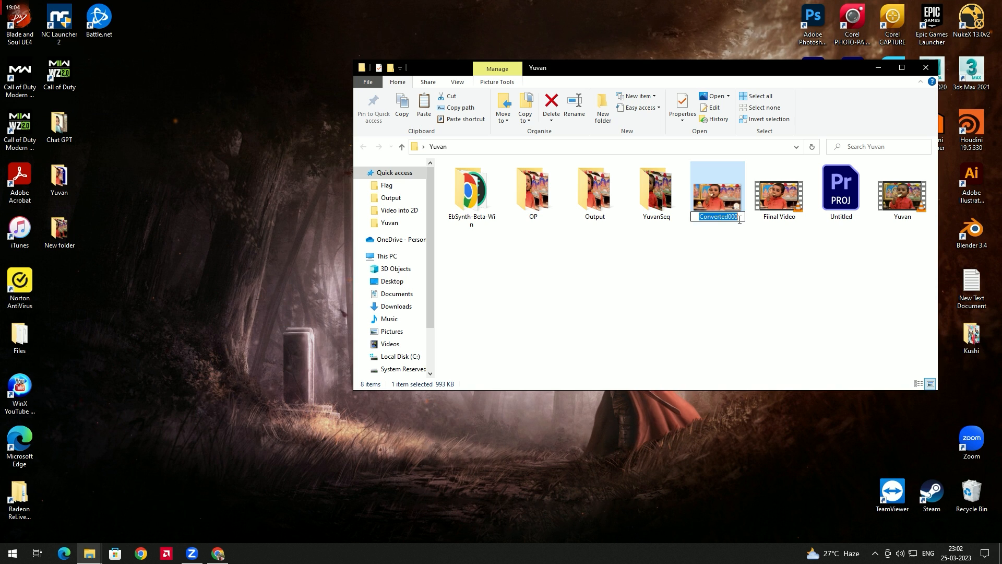
pyautogui.click(709, 230)
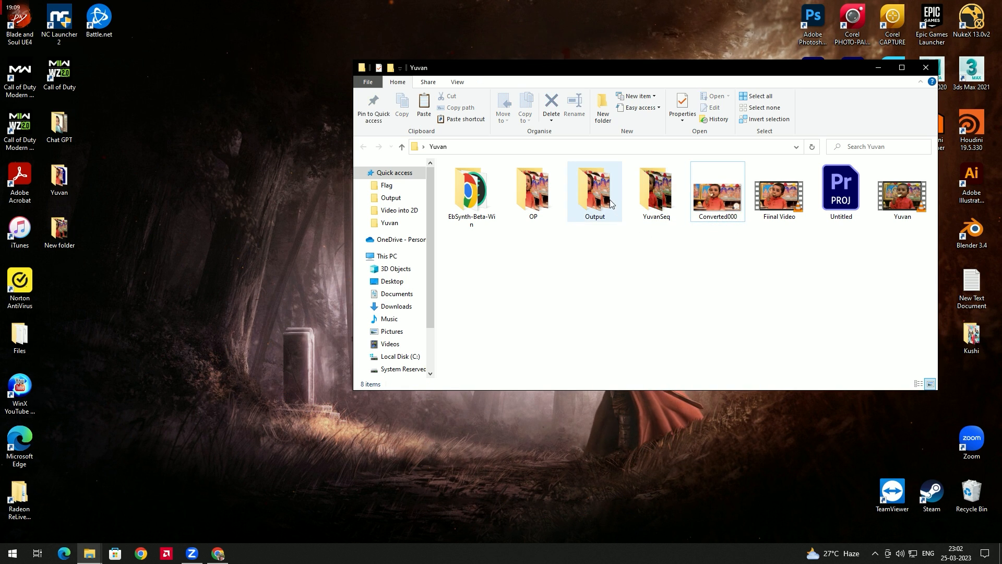
pyautogui.doubleClick(657, 199)
pyautogui.click(477, 211)
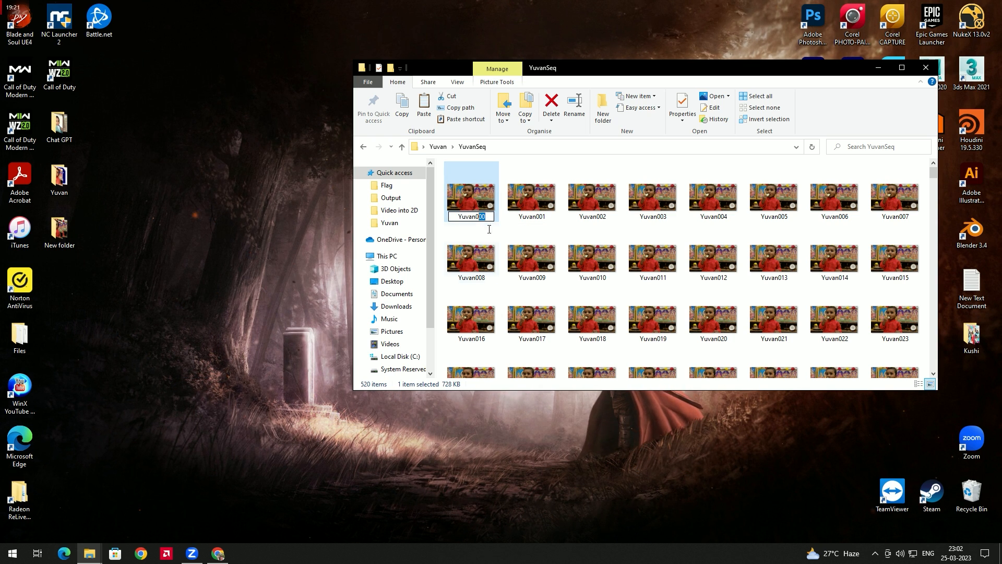
pyautogui.press('Return')
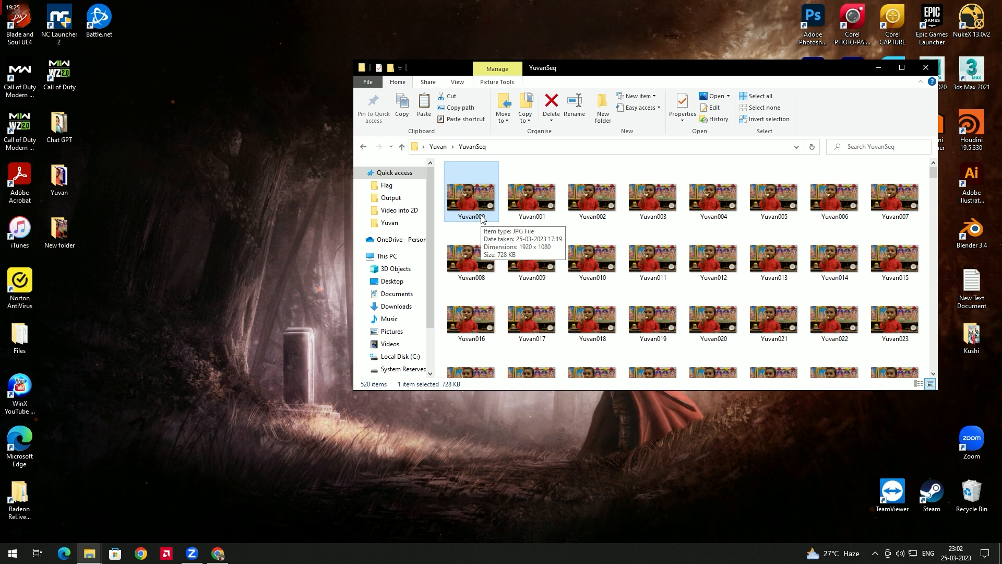
pyautogui.click(438, 146)
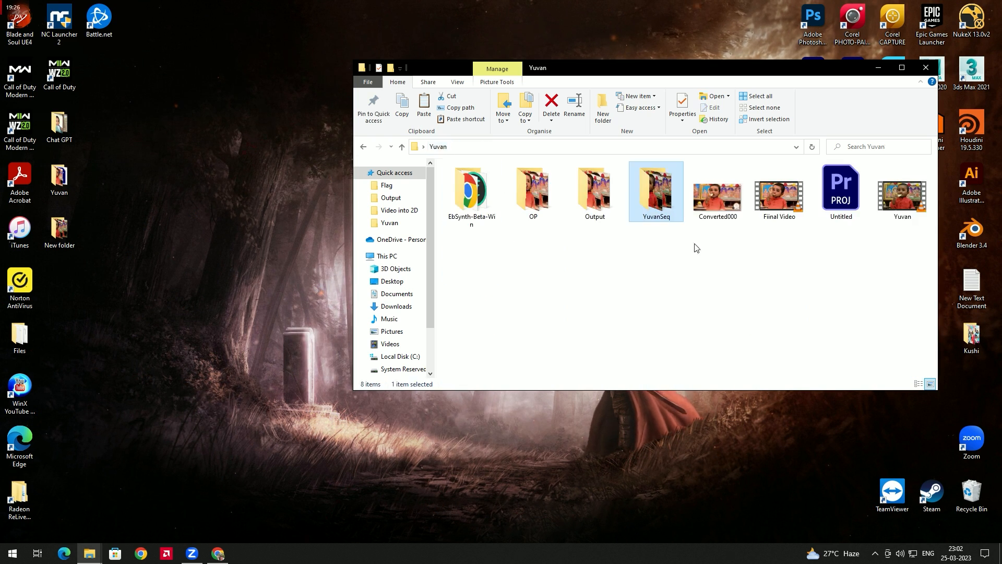
pyautogui.click(729, 219)
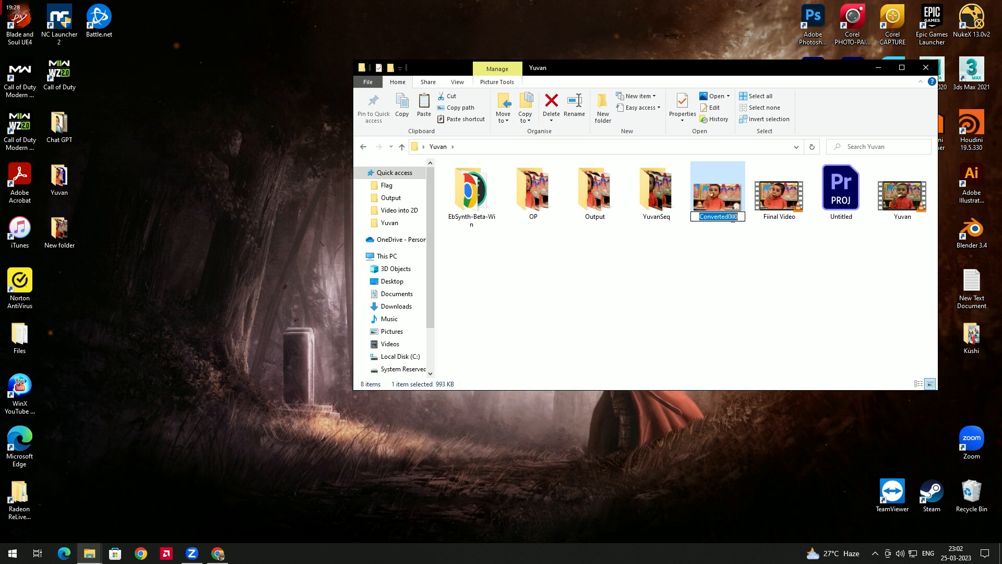
pyautogui.click(727, 193)
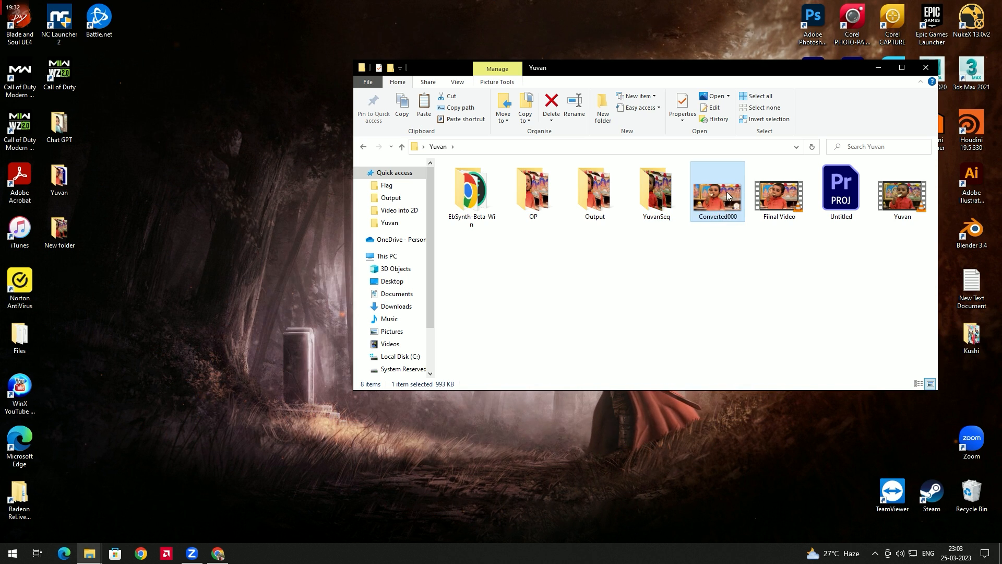